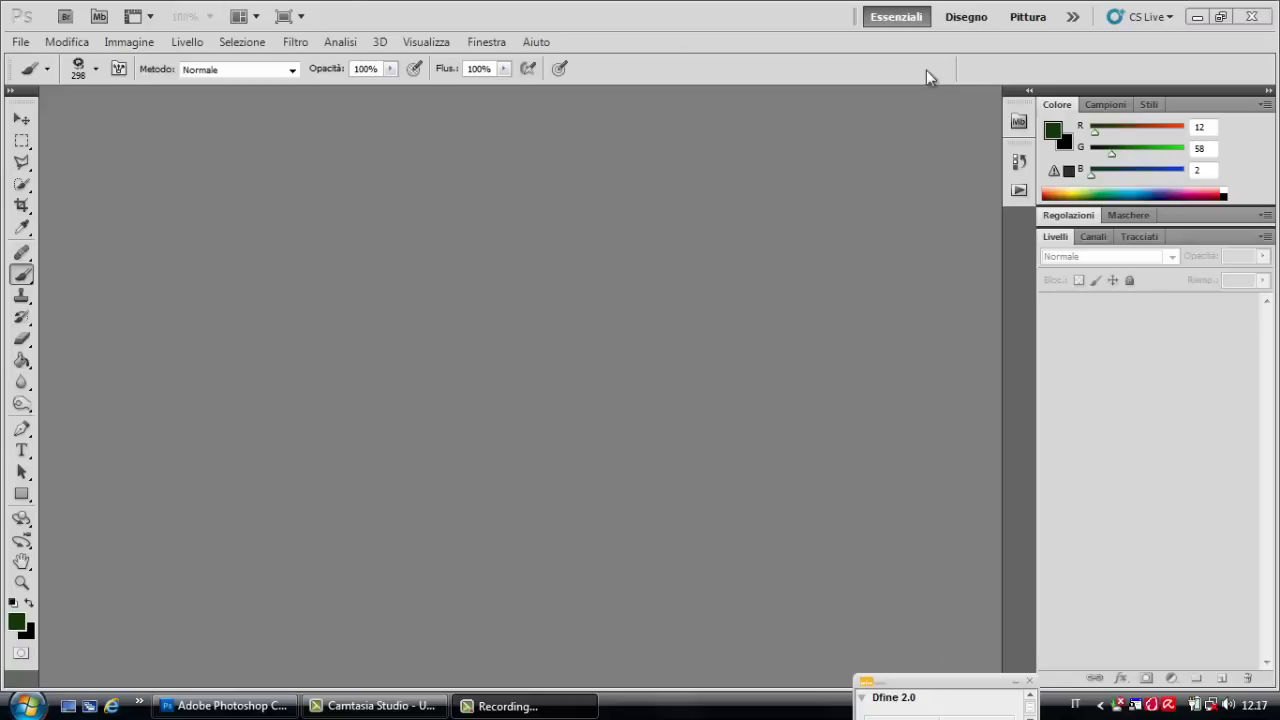
# Step: Open the image cartolina natalizia auguri.jpg
pyautogui.click(20, 42)
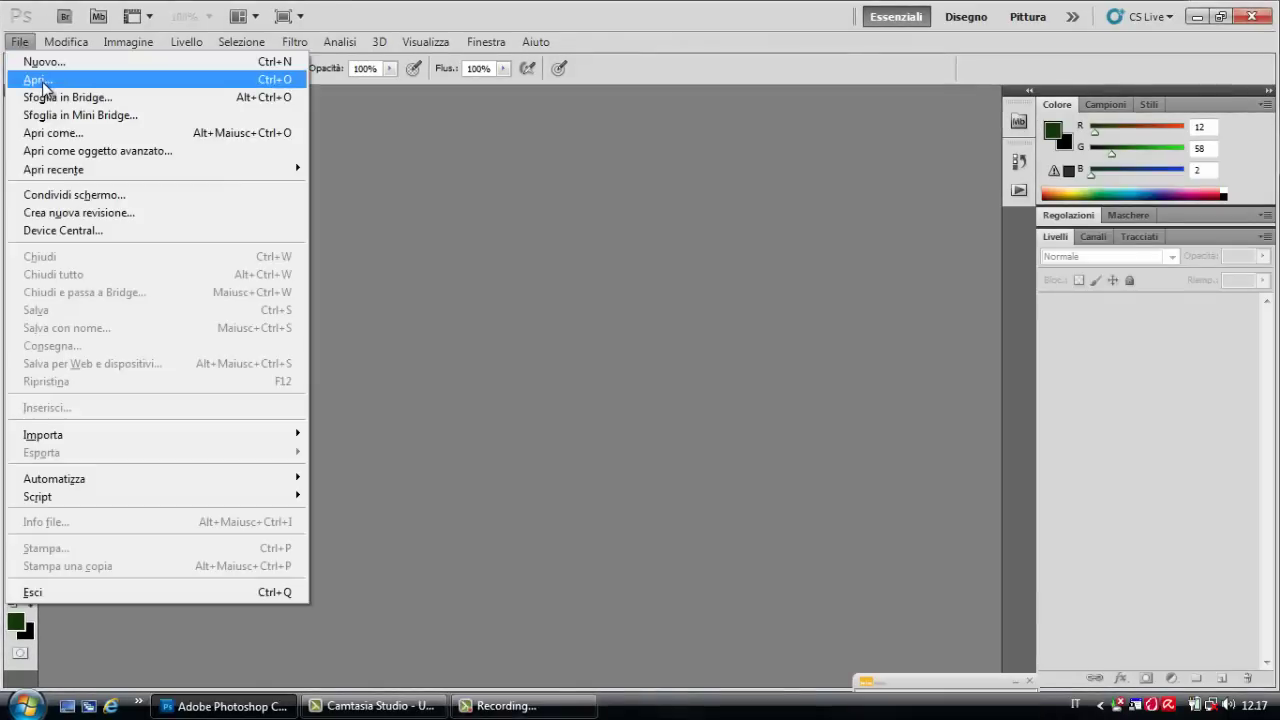
pyautogui.click(44, 82)
pyautogui.moveTo(1145, 164); pyautogui.dragTo(1141, 320)
pyautogui.click(1093, 302)
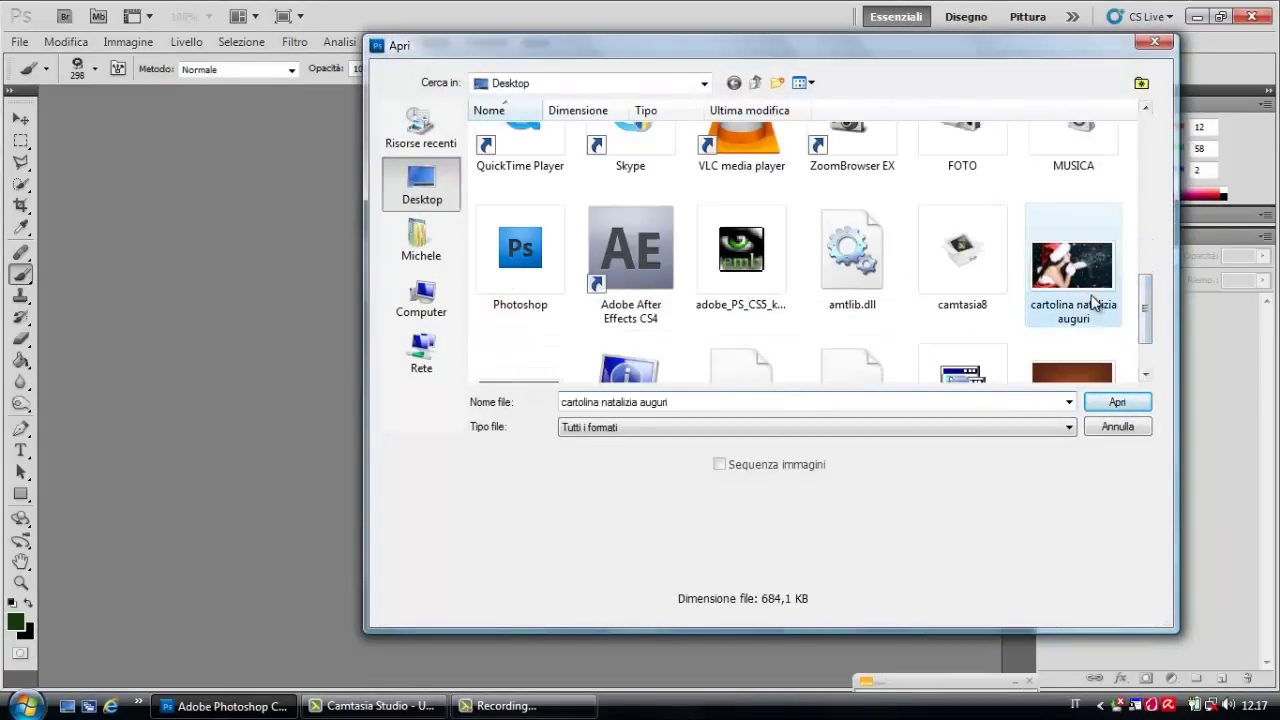
pyautogui.doubleClick(1093, 302)
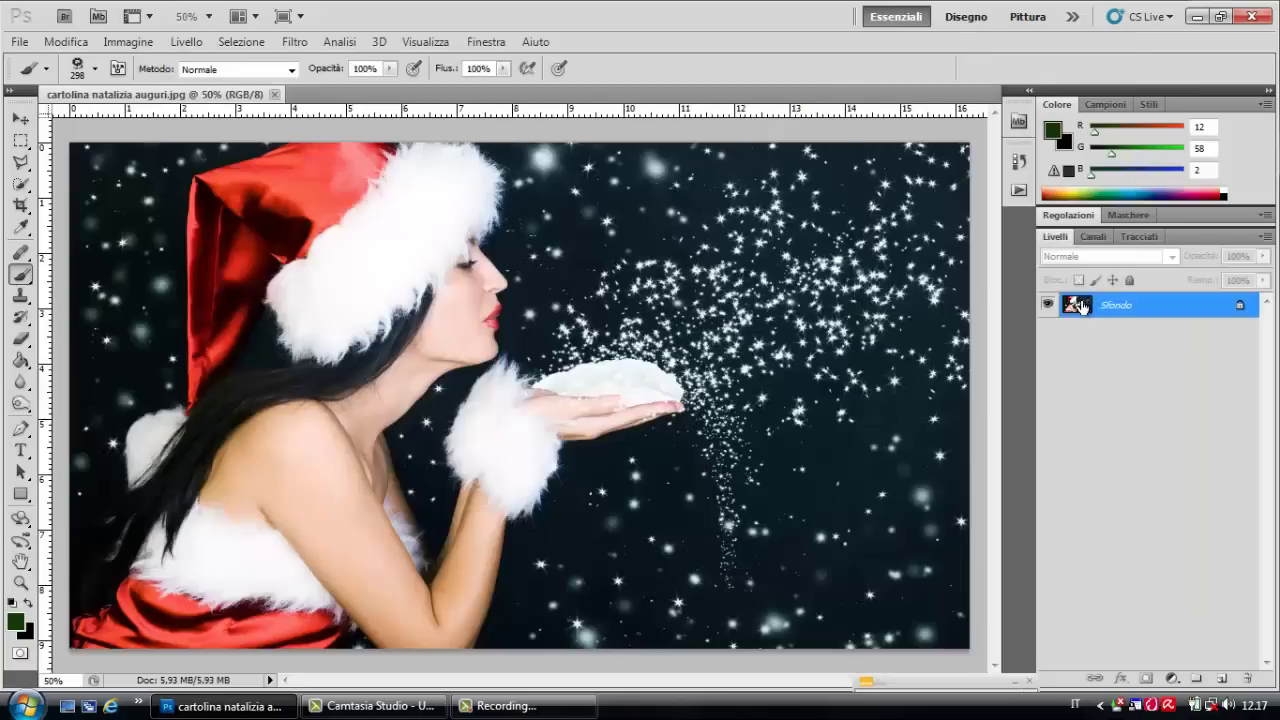
# Step: Convert the background into Livello 0 and add an empty Livello 1 above it
pyautogui.doubleClick(1240, 310)
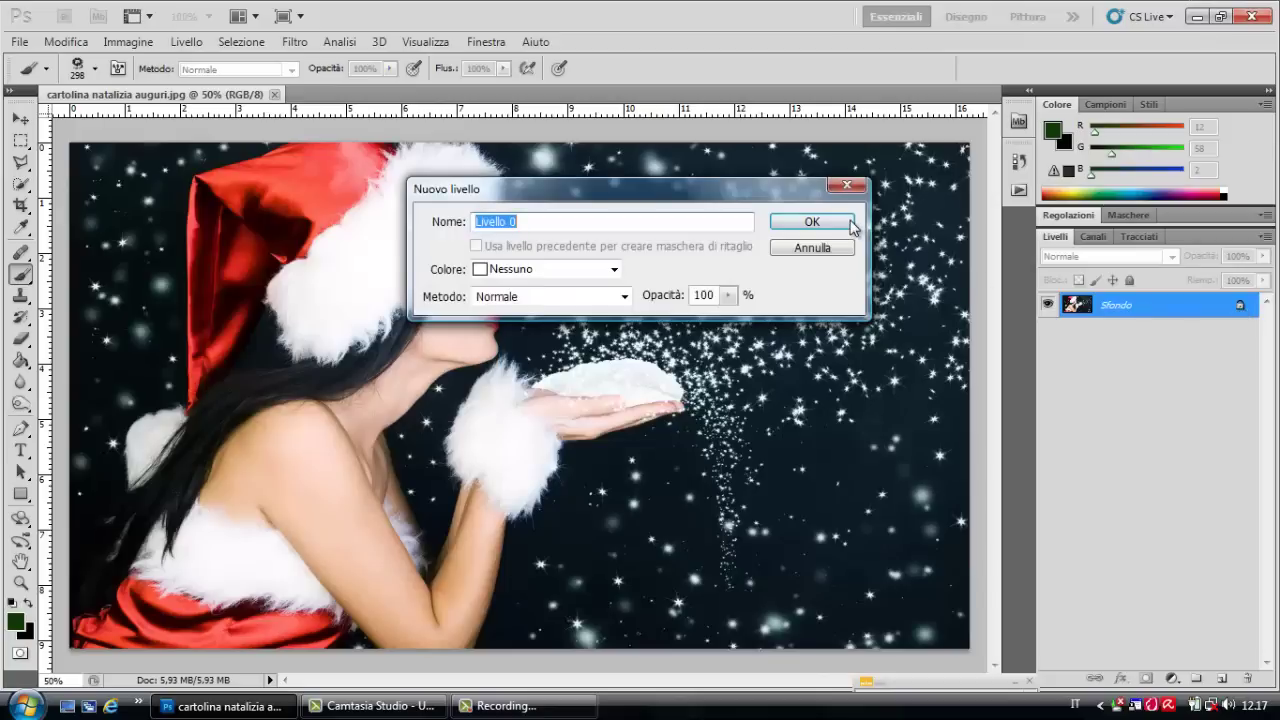
pyautogui.click(851, 222)
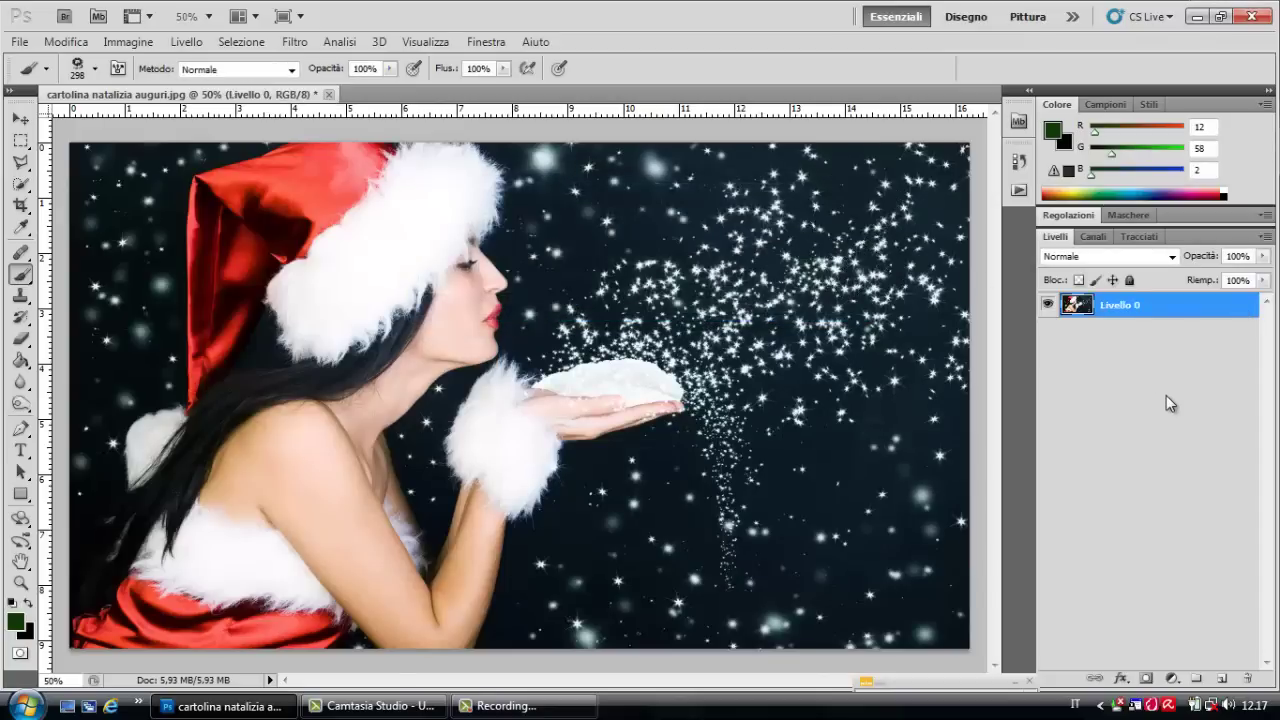
pyautogui.click(1222, 680)
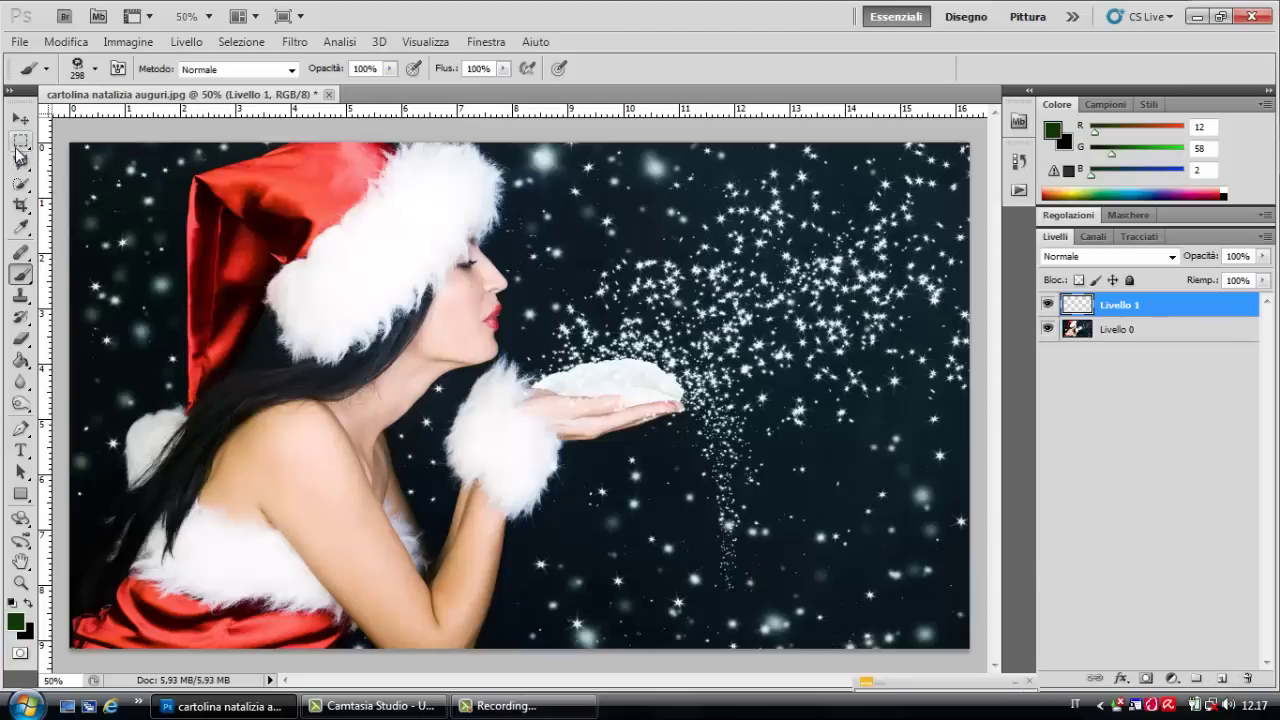
# Step: Select a rectangle over the lower middle of the photo with the Rectangular Marquee
pyautogui.click(19, 145)
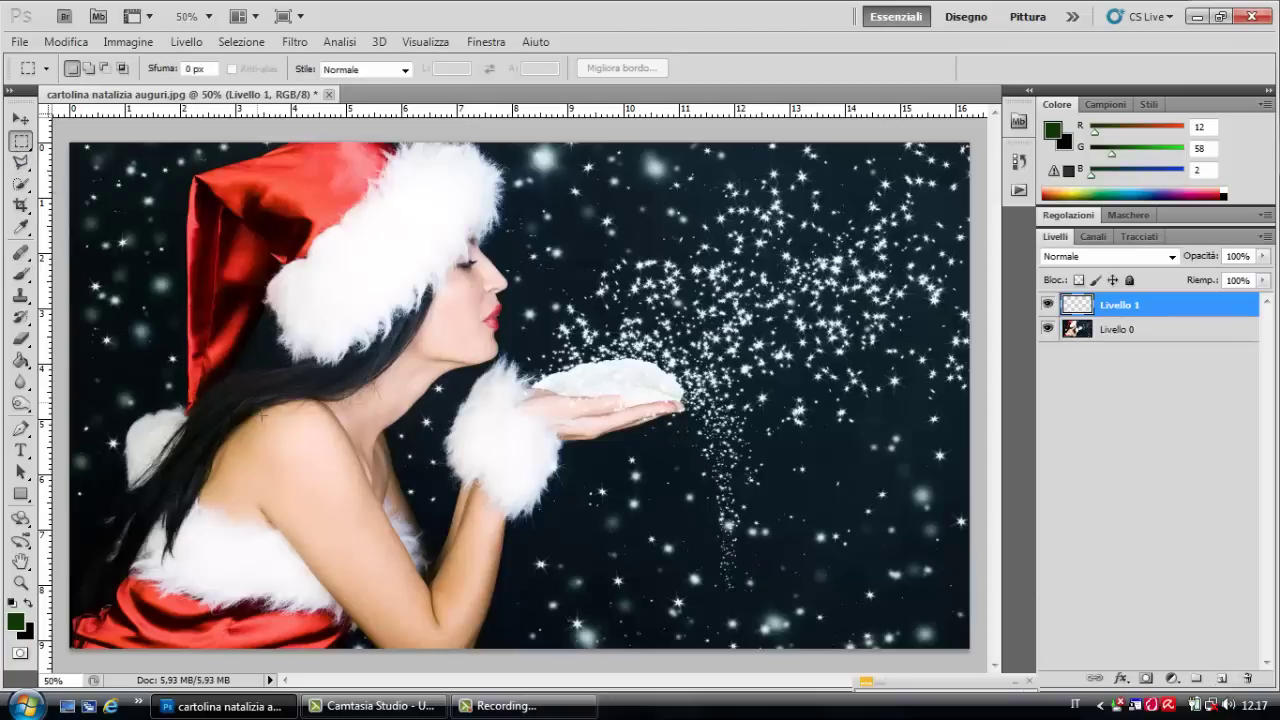
pyautogui.moveTo(589, 512); pyautogui.dragTo(697, 556)
pyautogui.moveTo(695, 556); pyautogui.dragTo(688, 560)
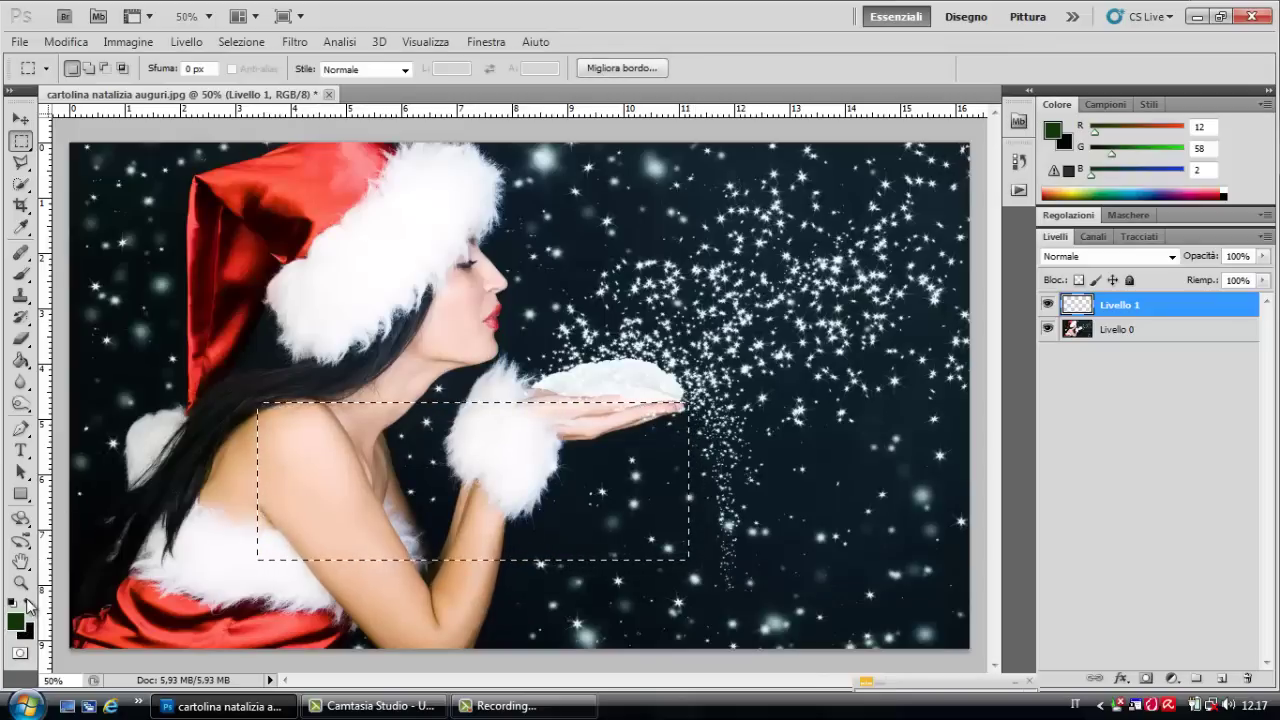
# Step: Fill the selection with white using the Paint Bucket, then deselect
pyautogui.click(26, 604)
pyautogui.click(12, 602)
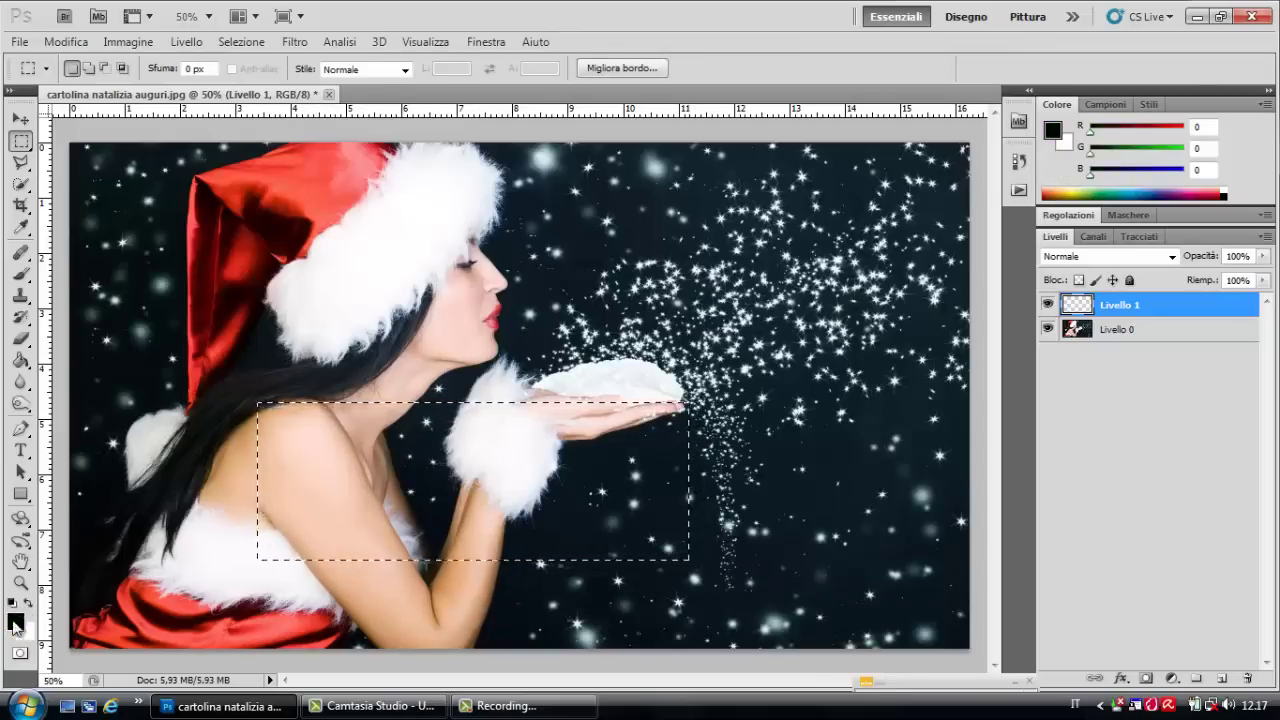
pyautogui.click(27, 603)
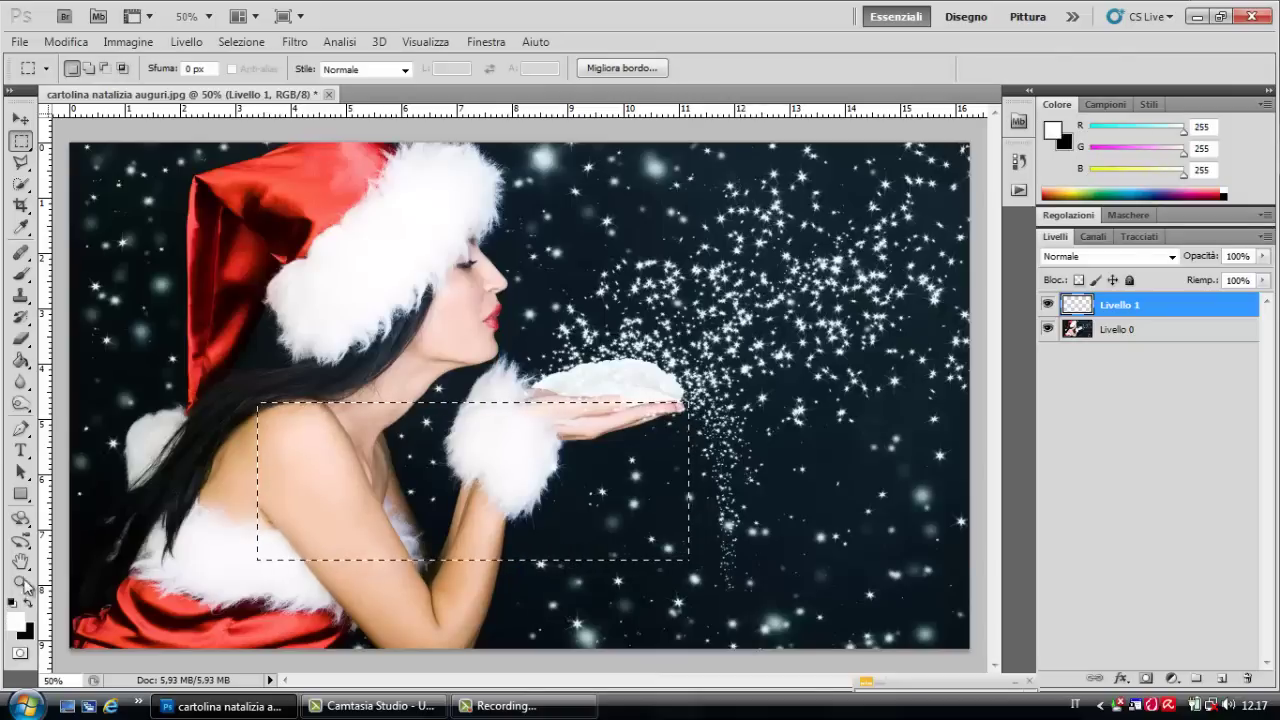
pyautogui.click(22, 362)
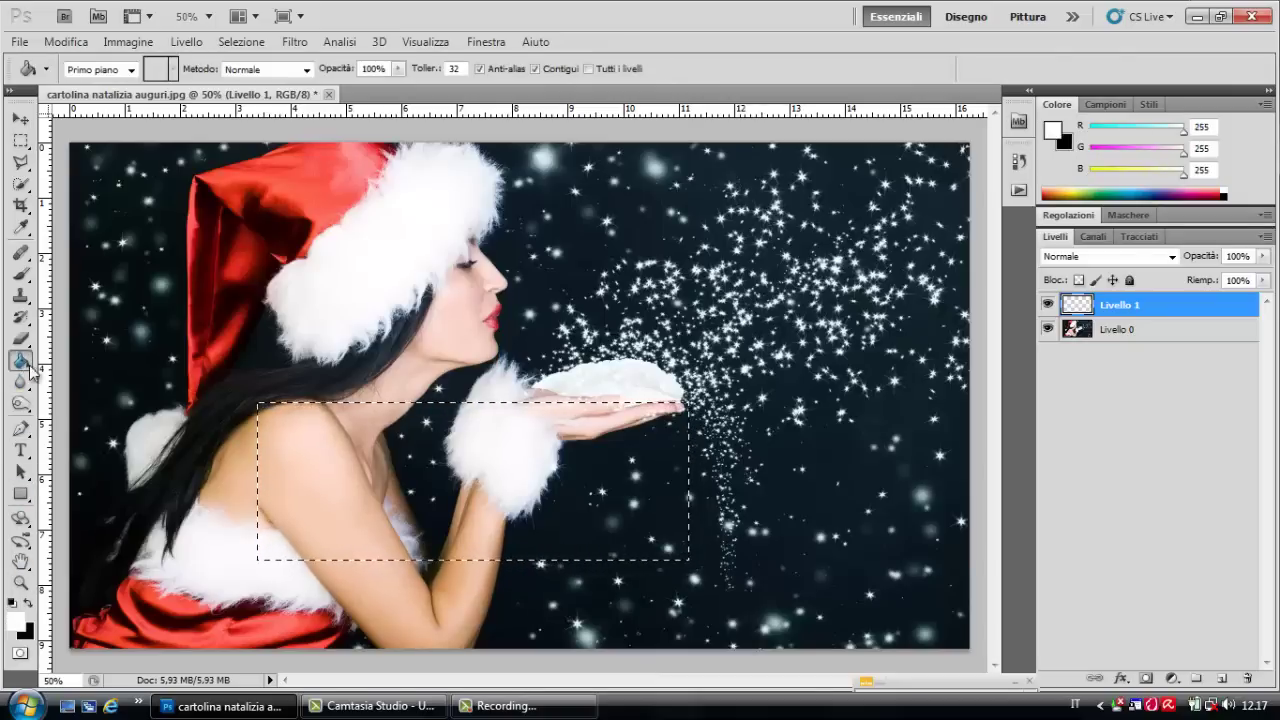
pyautogui.click(412, 478)
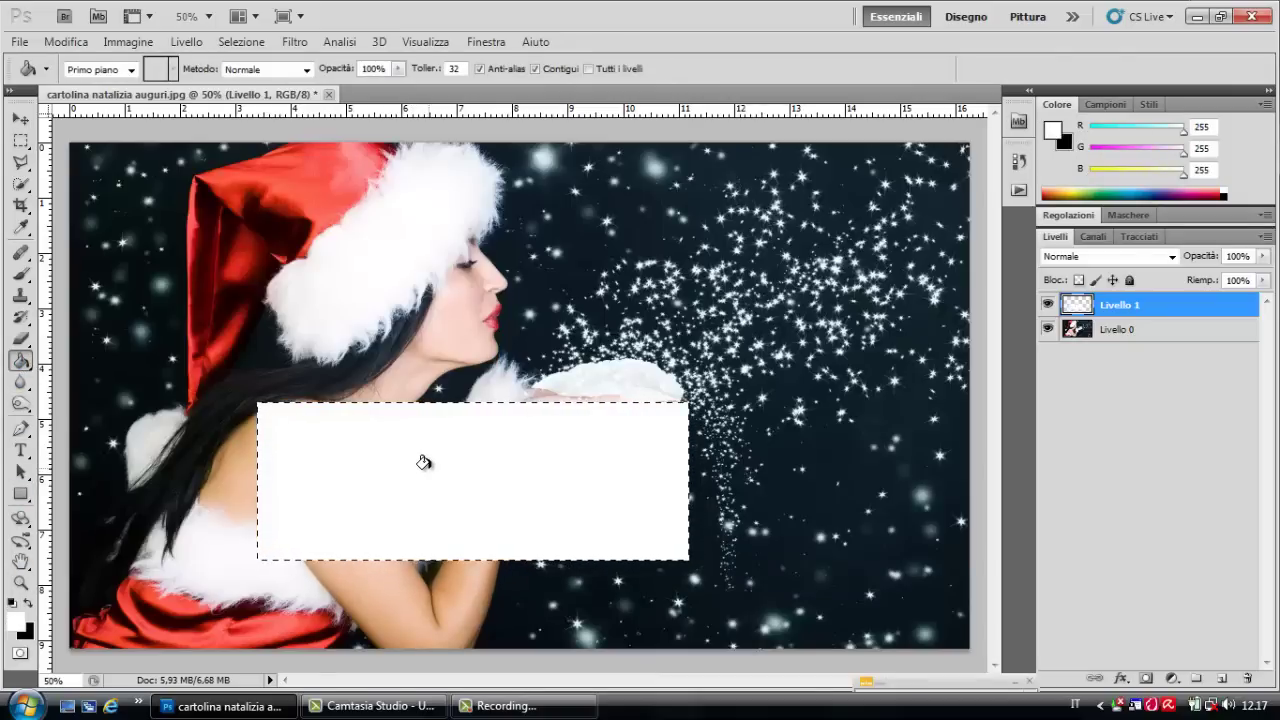
pyautogui.hotkey('ctrl', 'd')
# Step: Rotate the white rectangle about 6° clockwise
pyautogui.click(49, 44)
pyautogui.moveTo(240, 371)
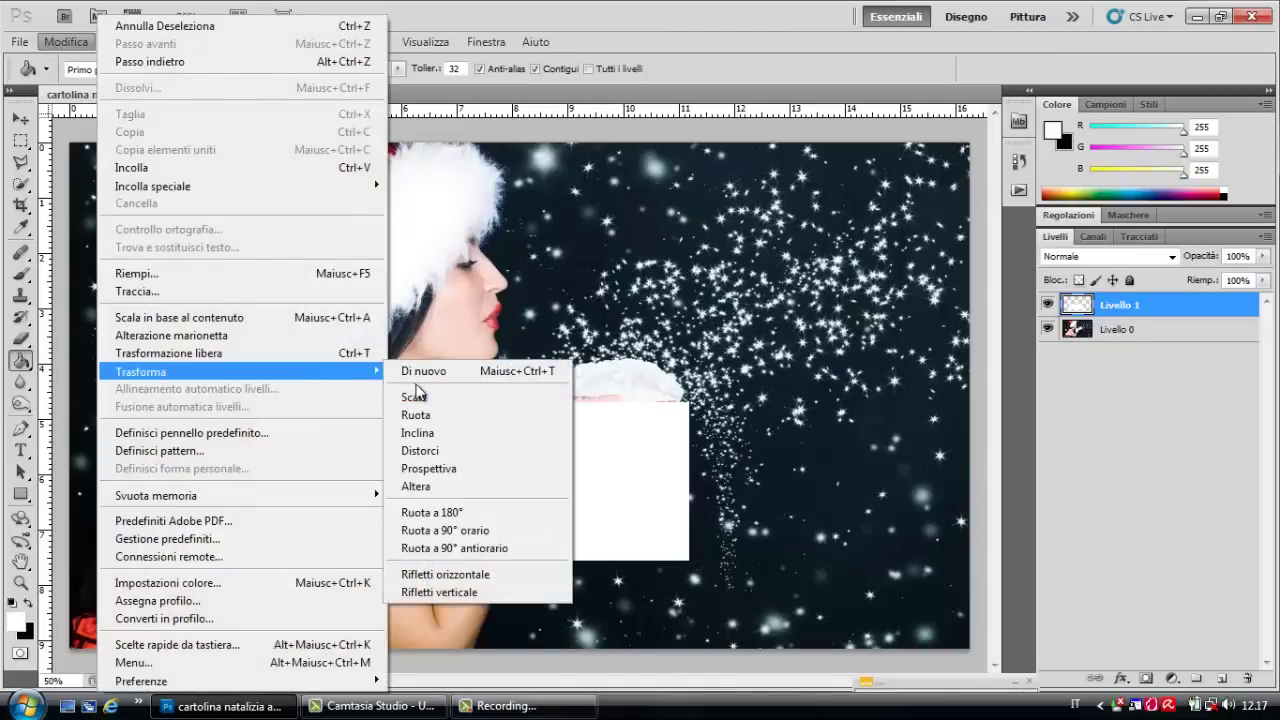
pyautogui.click(416, 415)
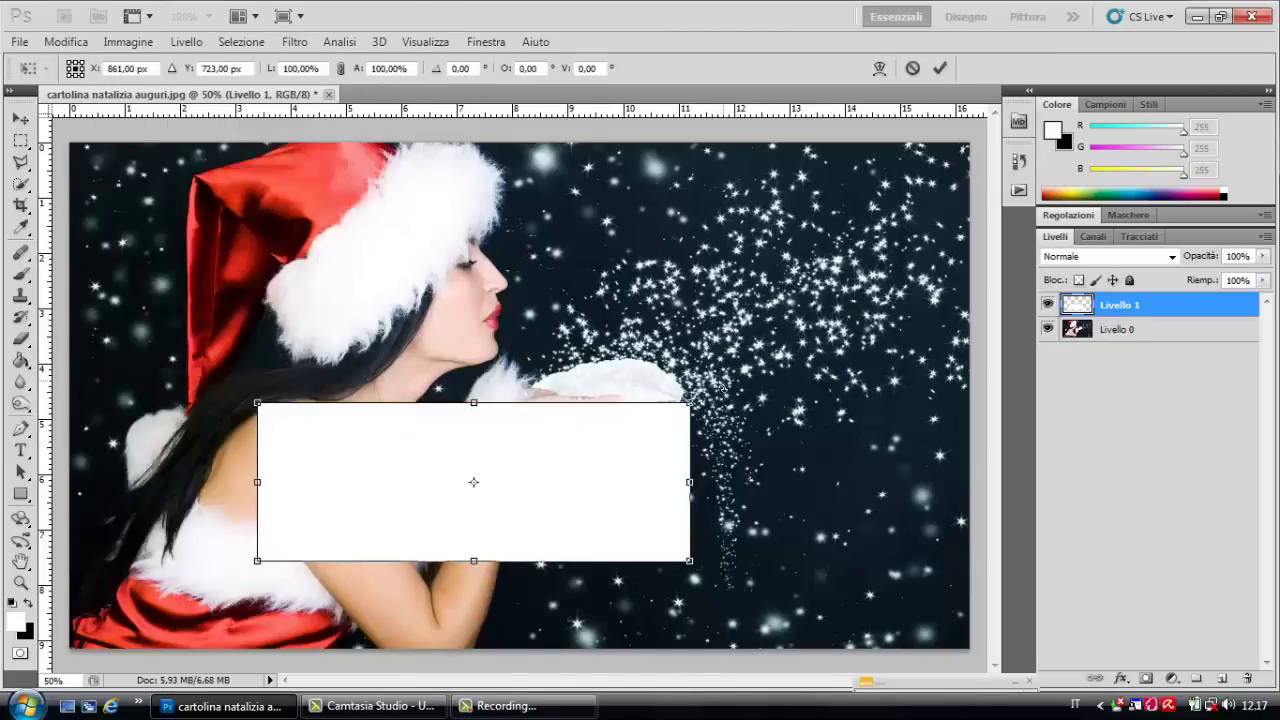
pyautogui.moveTo(722, 387); pyautogui.dragTo(735, 418)
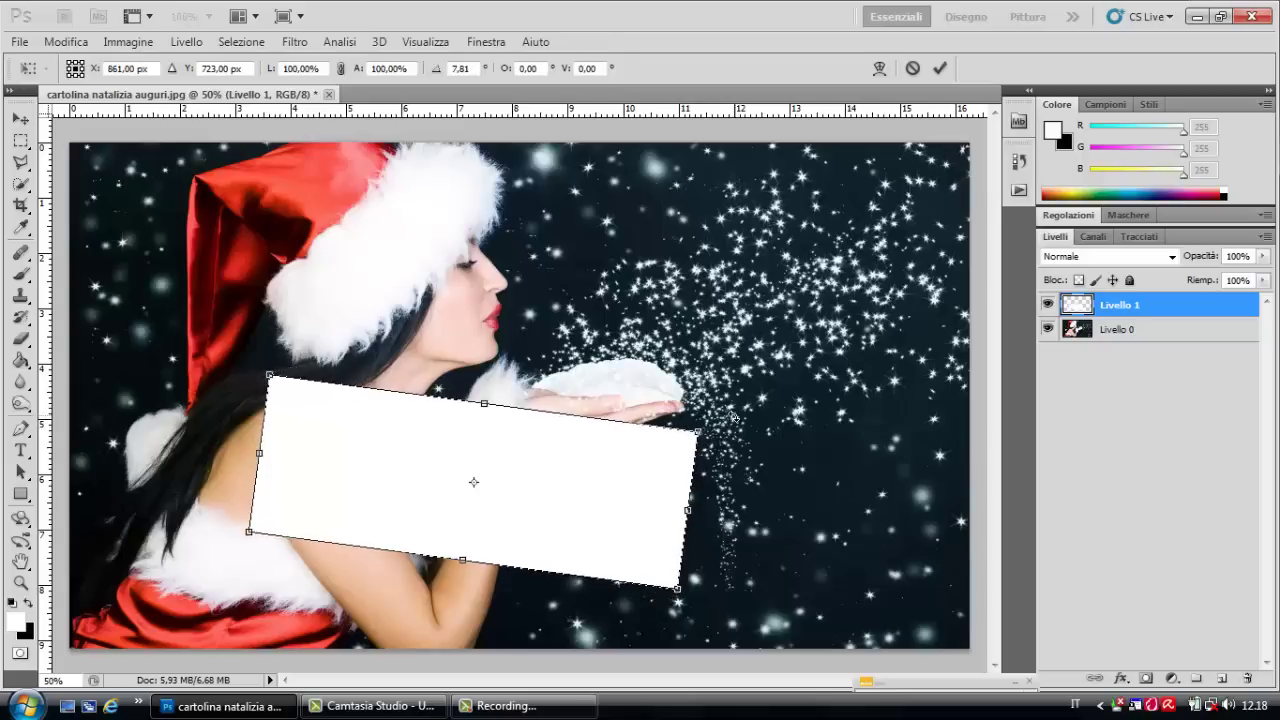
pyautogui.moveTo(735, 418); pyautogui.dragTo(735, 408)
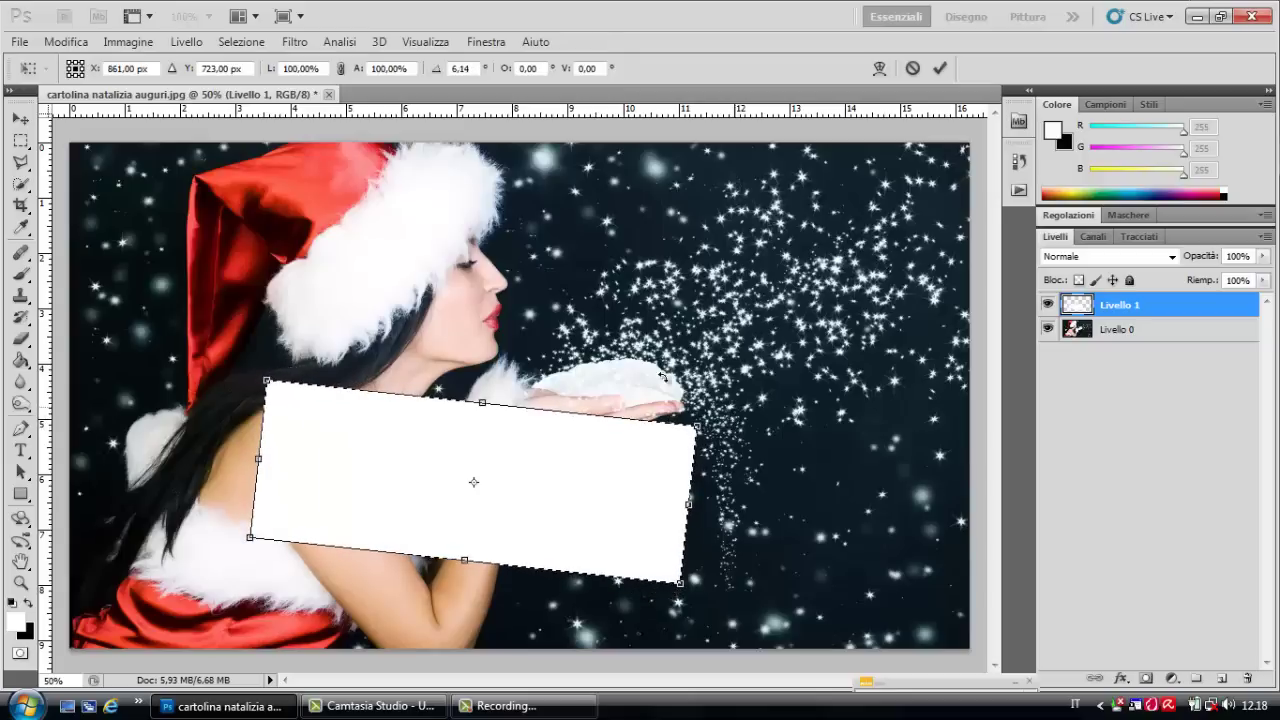
# Step: Distort the rectangle by pulling its top-left corner inward, and apply the transform
pyautogui.click(60, 42)
pyautogui.moveTo(160, 371)
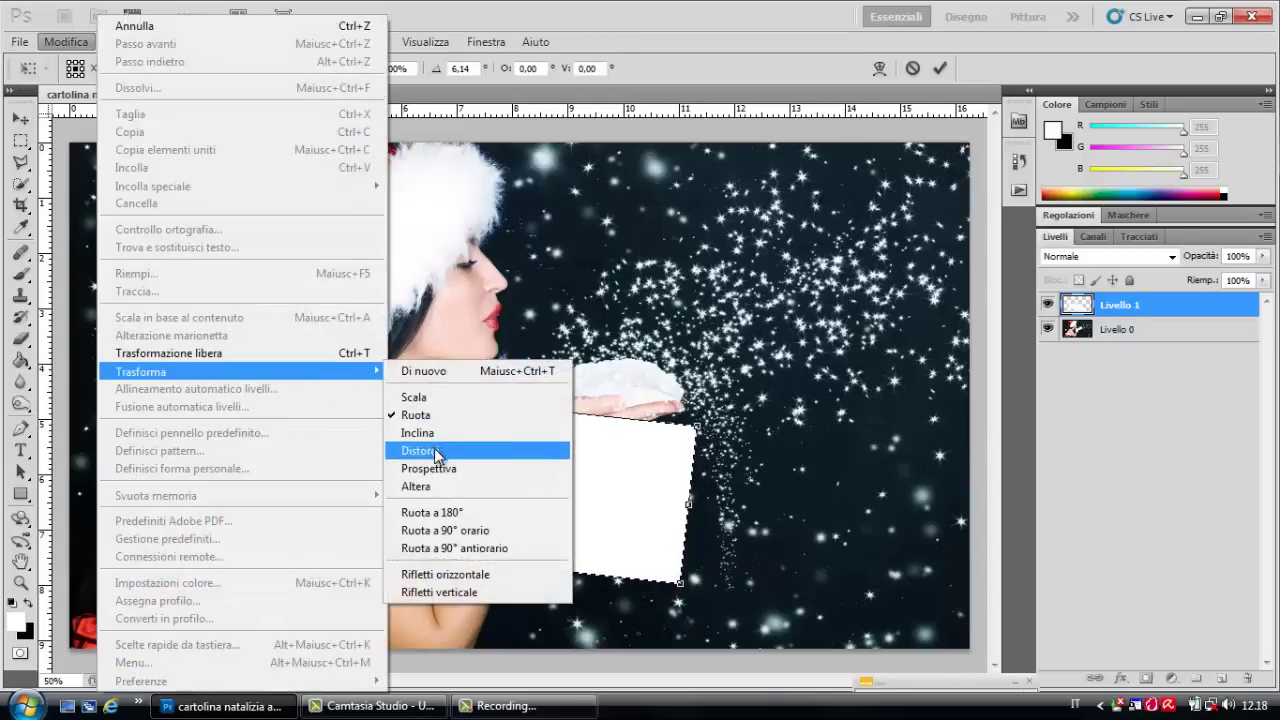
pyautogui.click(428, 468)
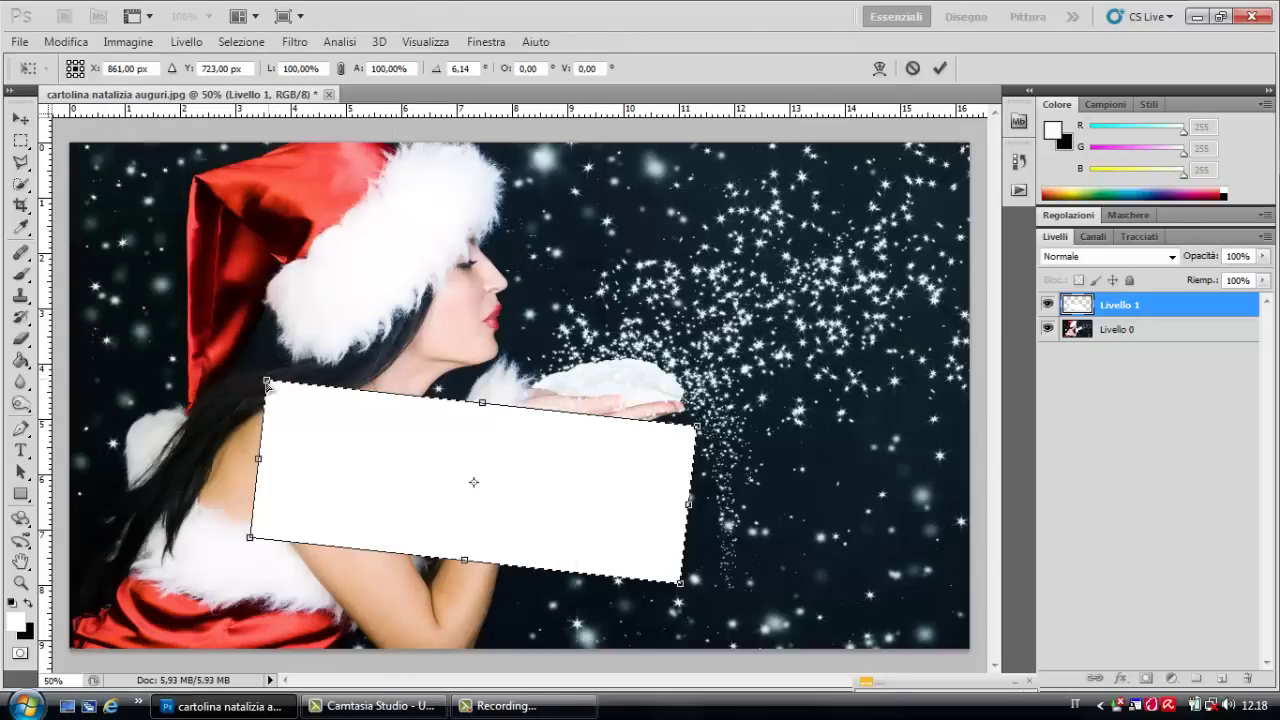
pyautogui.moveTo(268, 384); pyautogui.dragTo(291, 396)
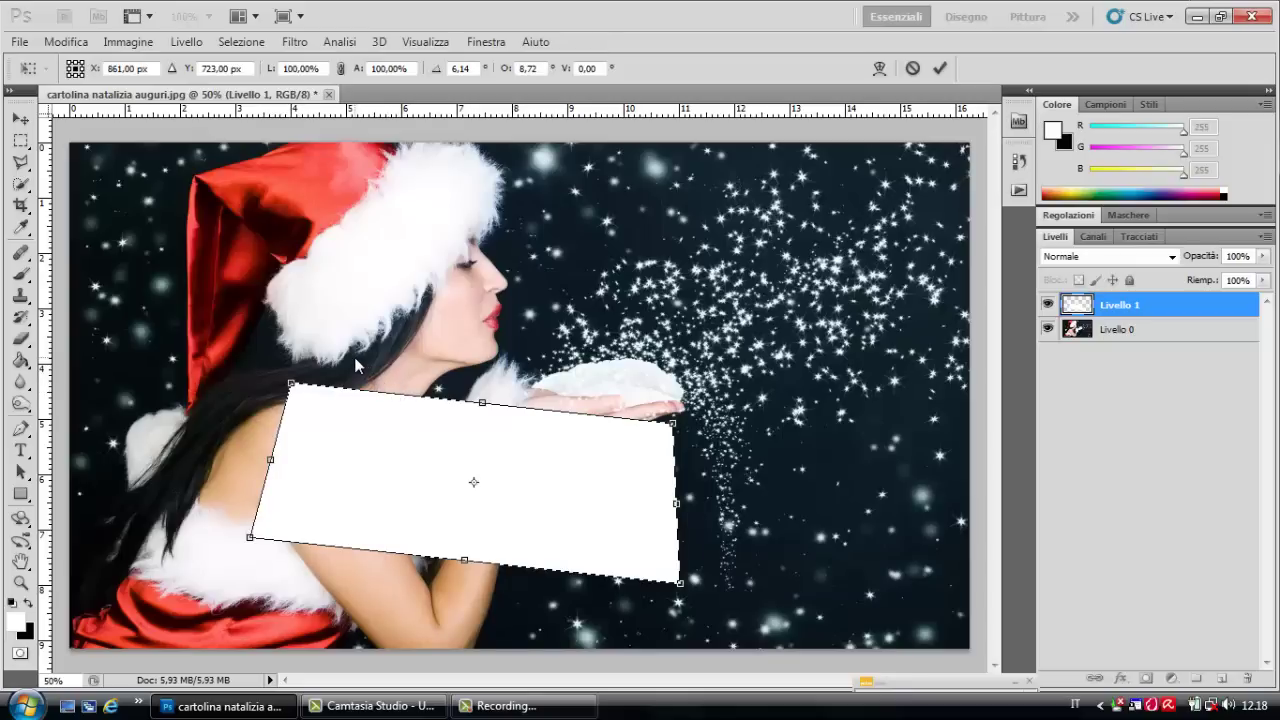
pyautogui.press('Return')
pyautogui.press('g')
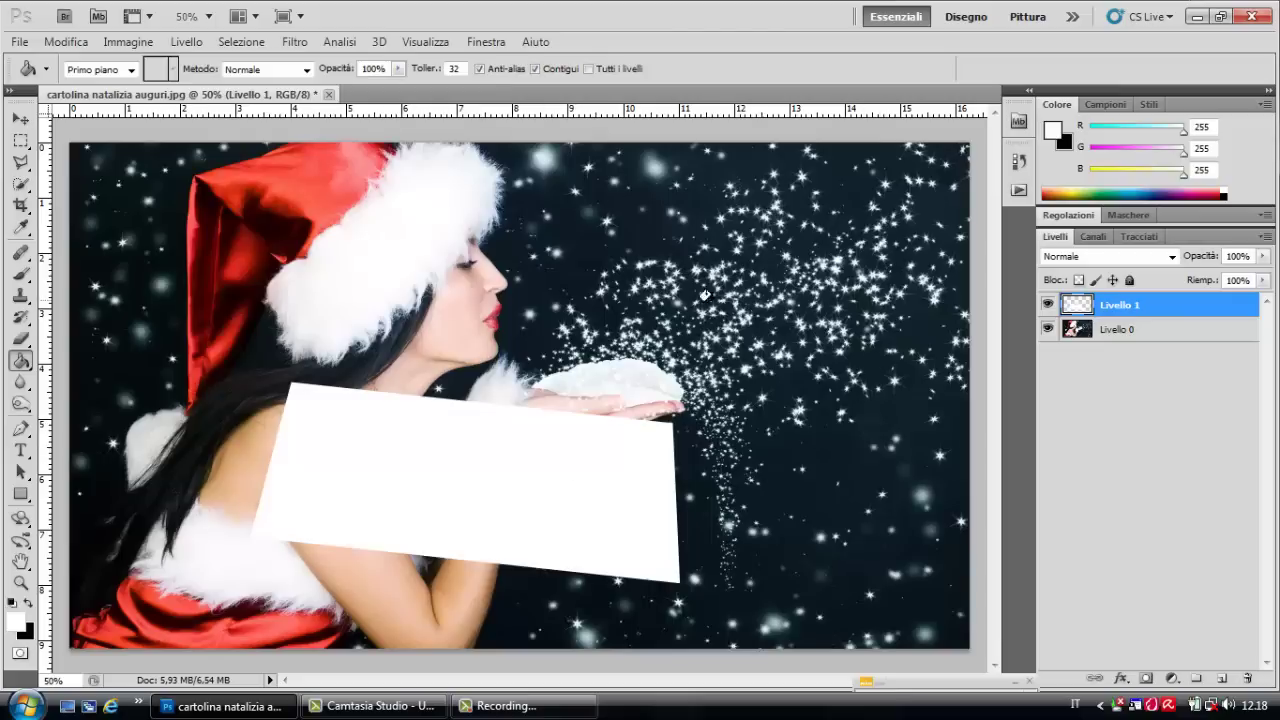
# Step: Scale the Livello 0 photo to about 44.5% × 40.6% and place it above the white paper
pyautogui.click(1205, 333)
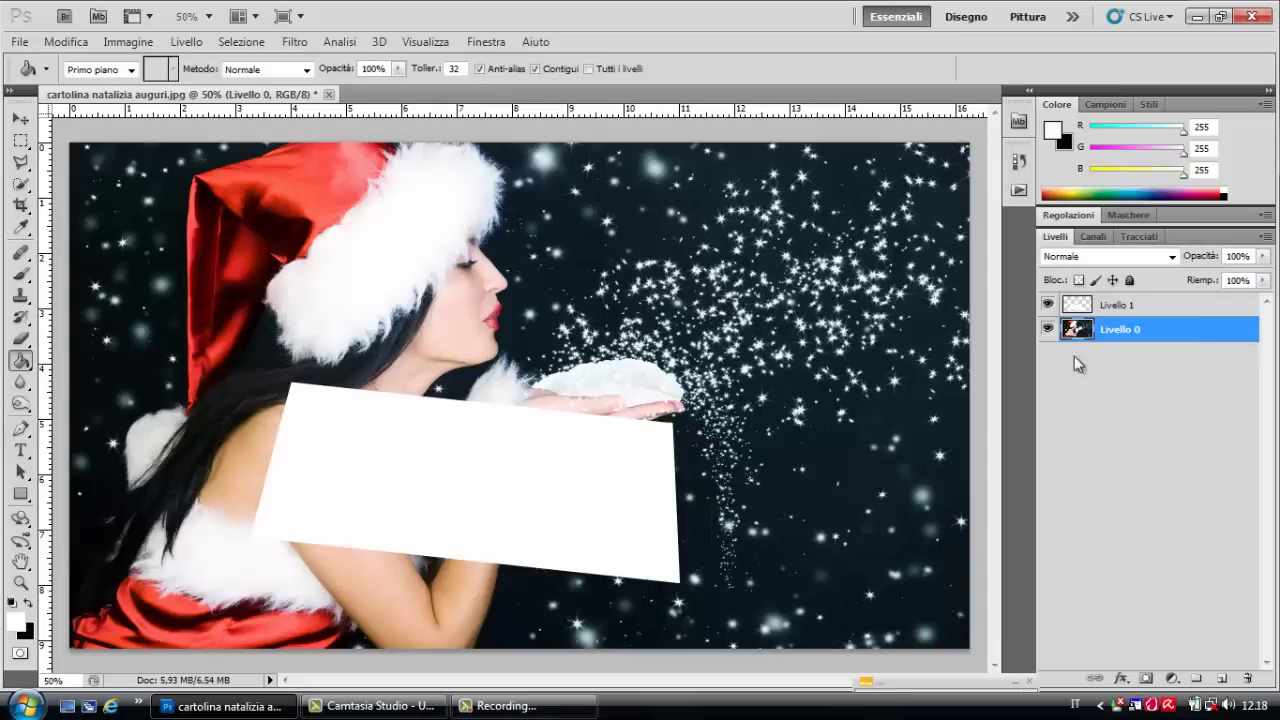
pyautogui.click(68, 42)
pyautogui.moveTo(240, 371)
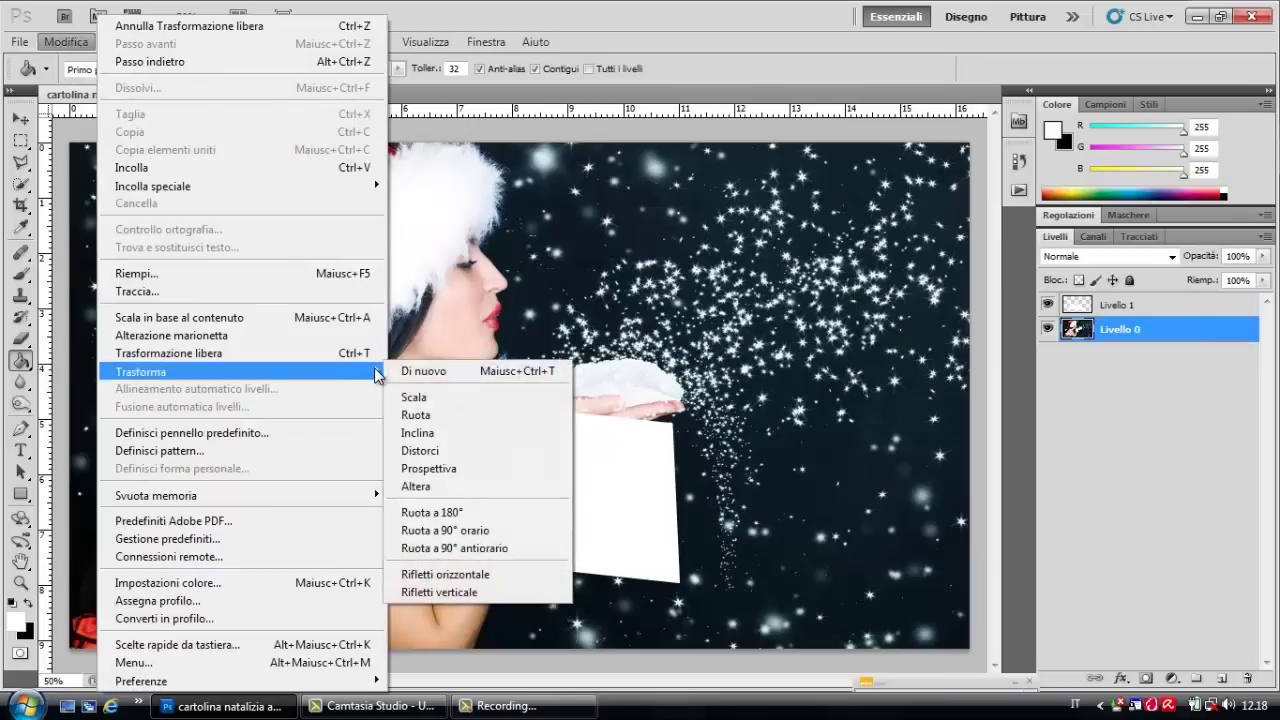
pyautogui.click(415, 402)
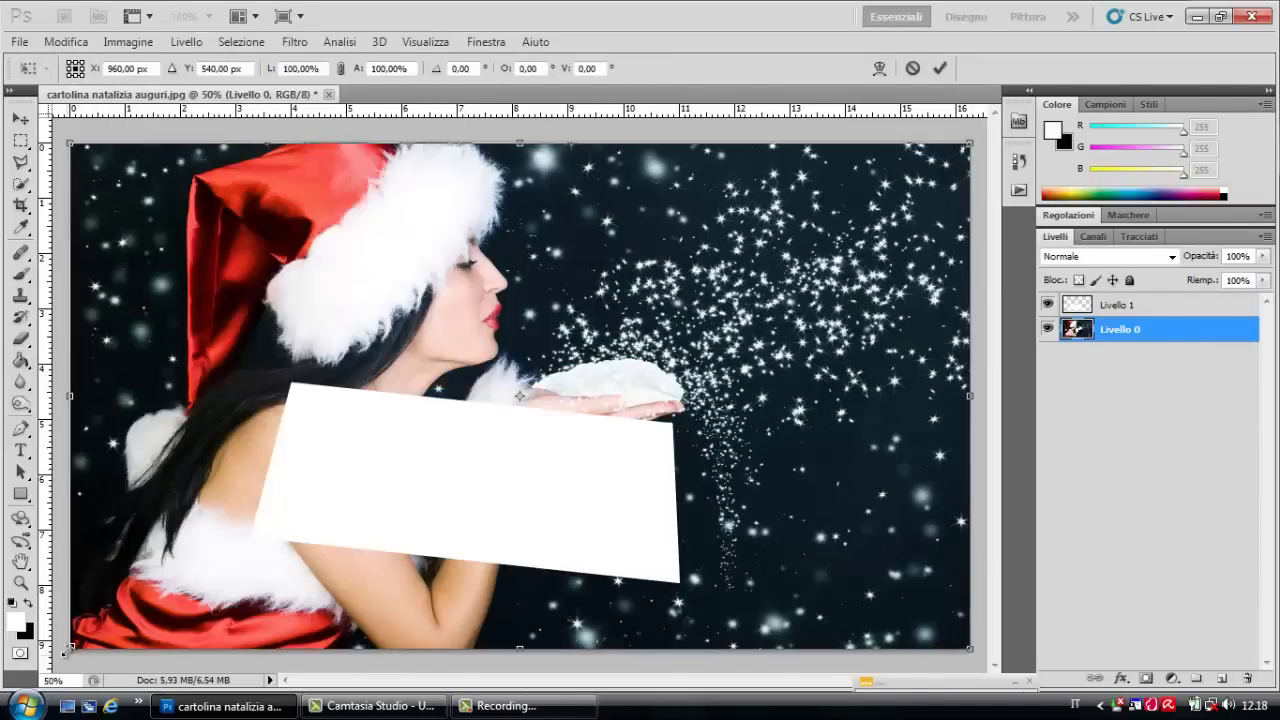
pyautogui.moveTo(70, 648)
pyautogui.mouseDown()
pyautogui.moveTo(330, 527)
pyautogui.moveTo(607, 349)
pyautogui.moveTo(570, 368)
pyautogui.mouseUp()
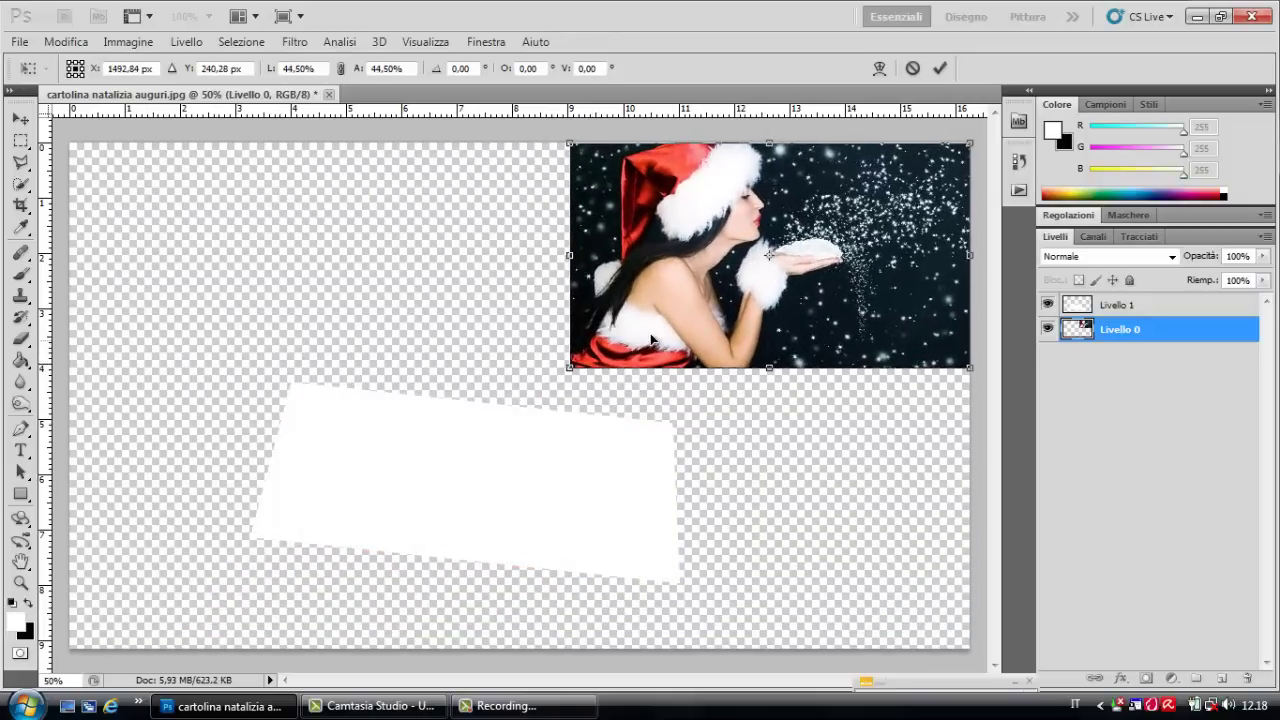
pyautogui.moveTo(842, 276)
pyautogui.mouseDown()
pyautogui.moveTo(578, 305)
pyautogui.moveTo(590, 316)
pyautogui.mouseUp()
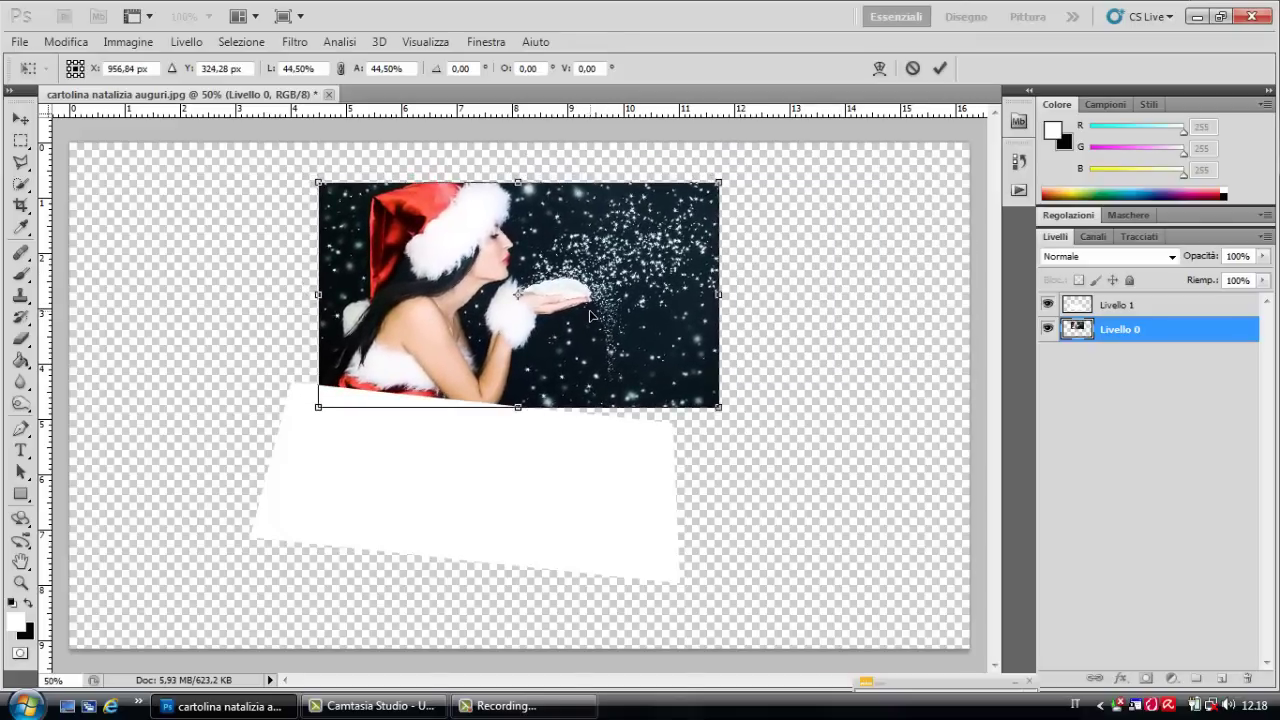
pyautogui.moveTo(590, 316); pyautogui.dragTo(590, 319)
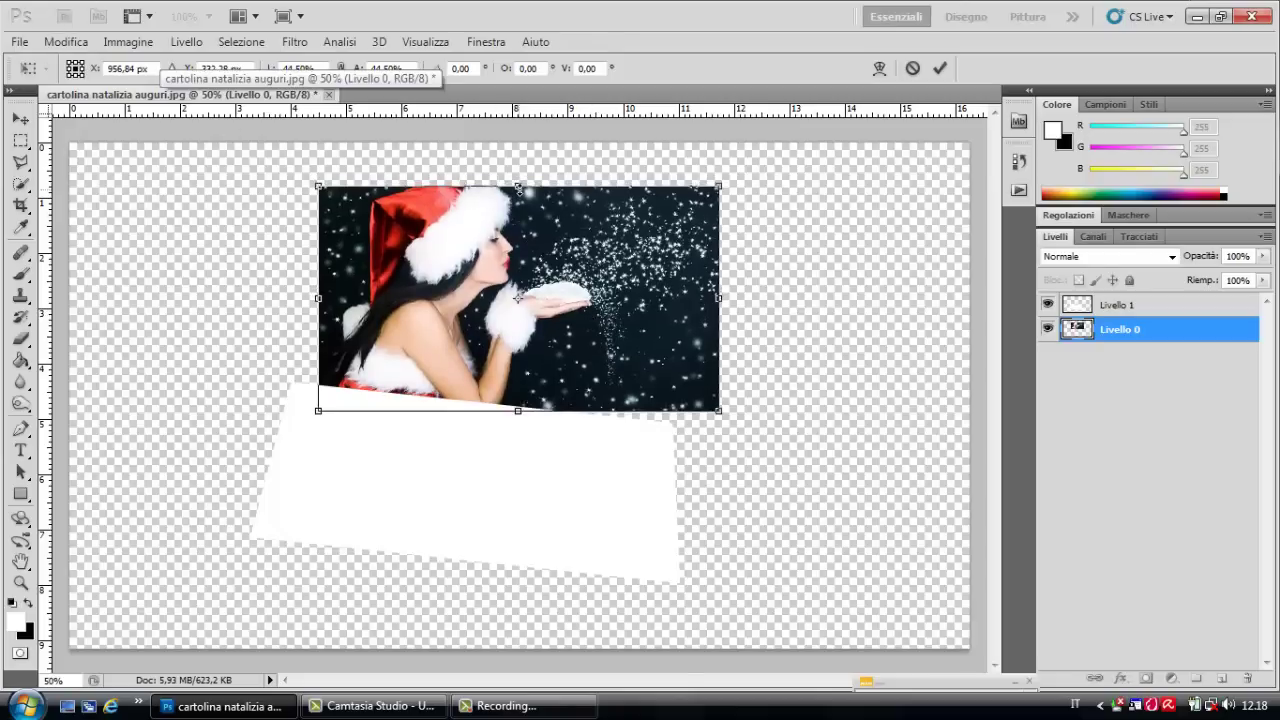
pyautogui.moveTo(518, 187); pyautogui.dragTo(525, 210)
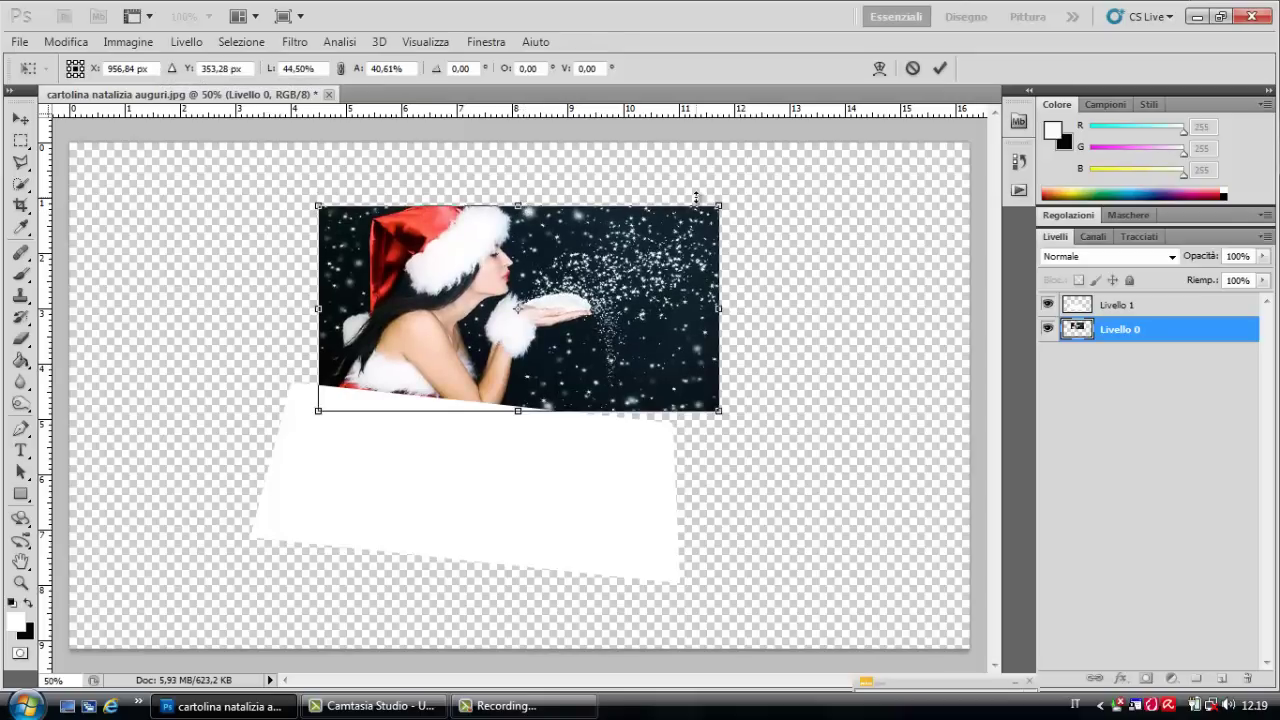
pyautogui.click(66, 41)
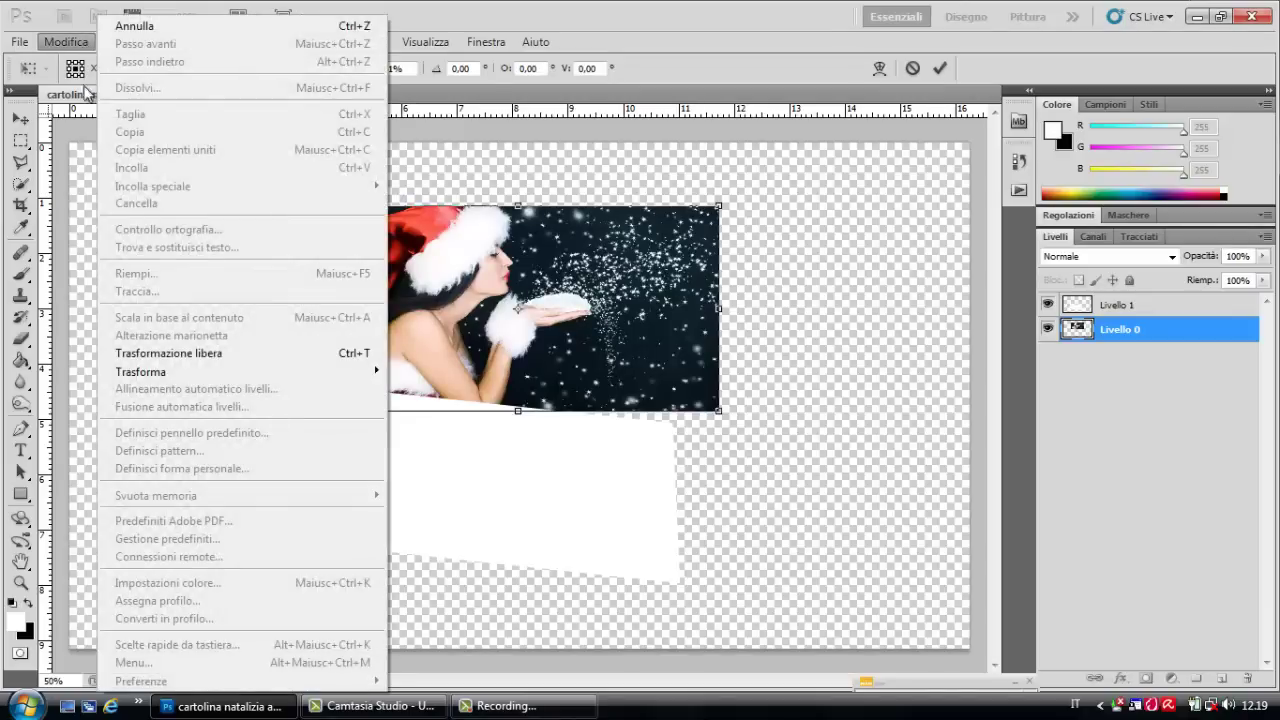
pyautogui.moveTo(141, 371)
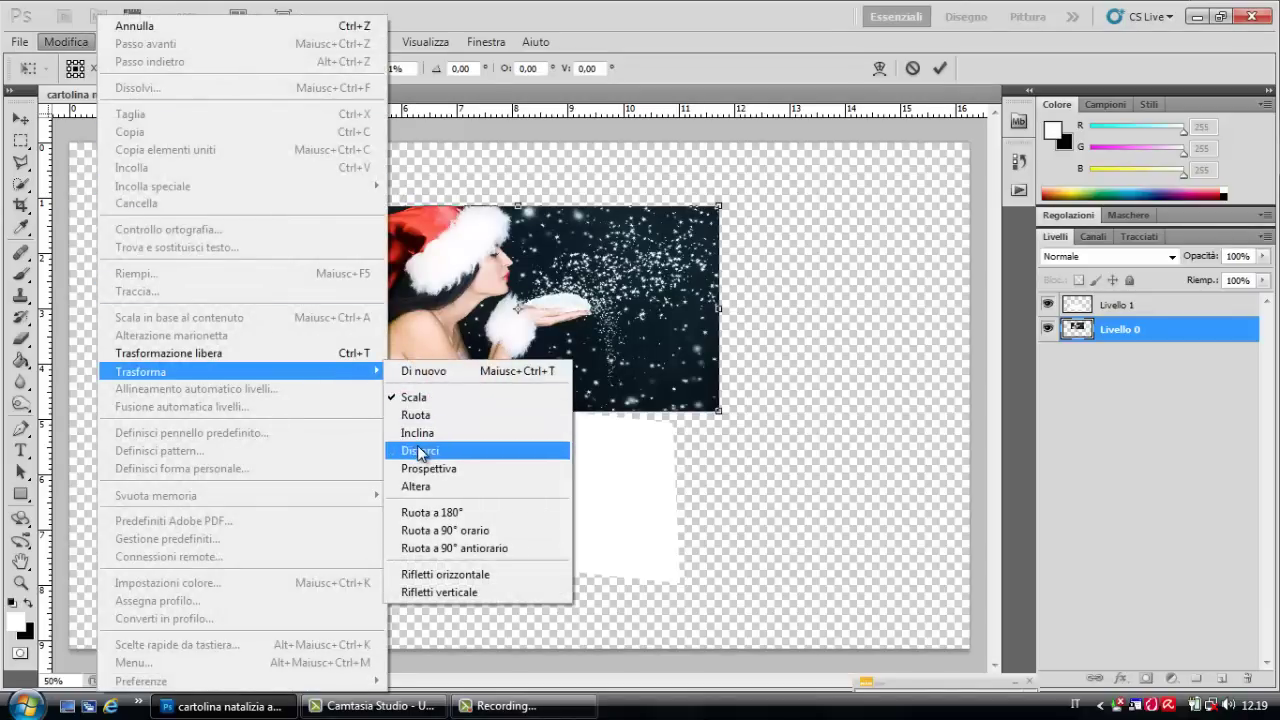
# Step: Distort the photo by pulling its top-left and top-right corners inward
pyautogui.click(418, 447)
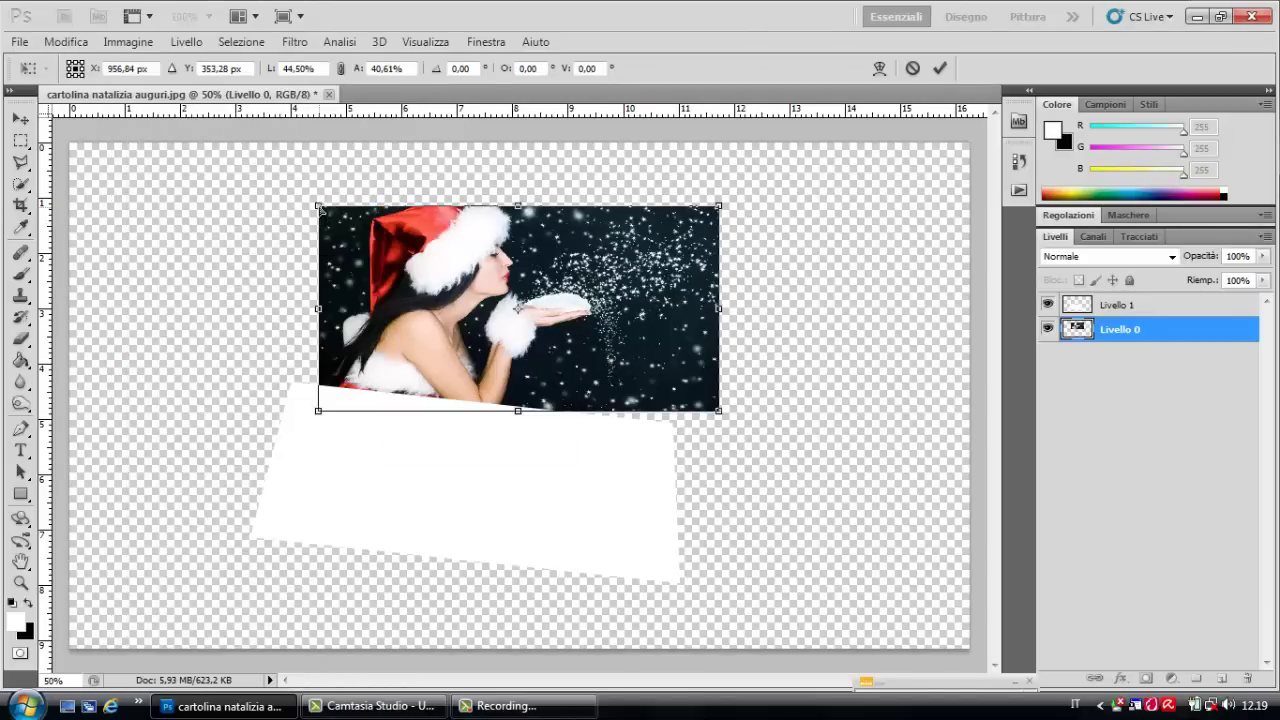
pyautogui.moveTo(319, 208); pyautogui.dragTo(338, 220)
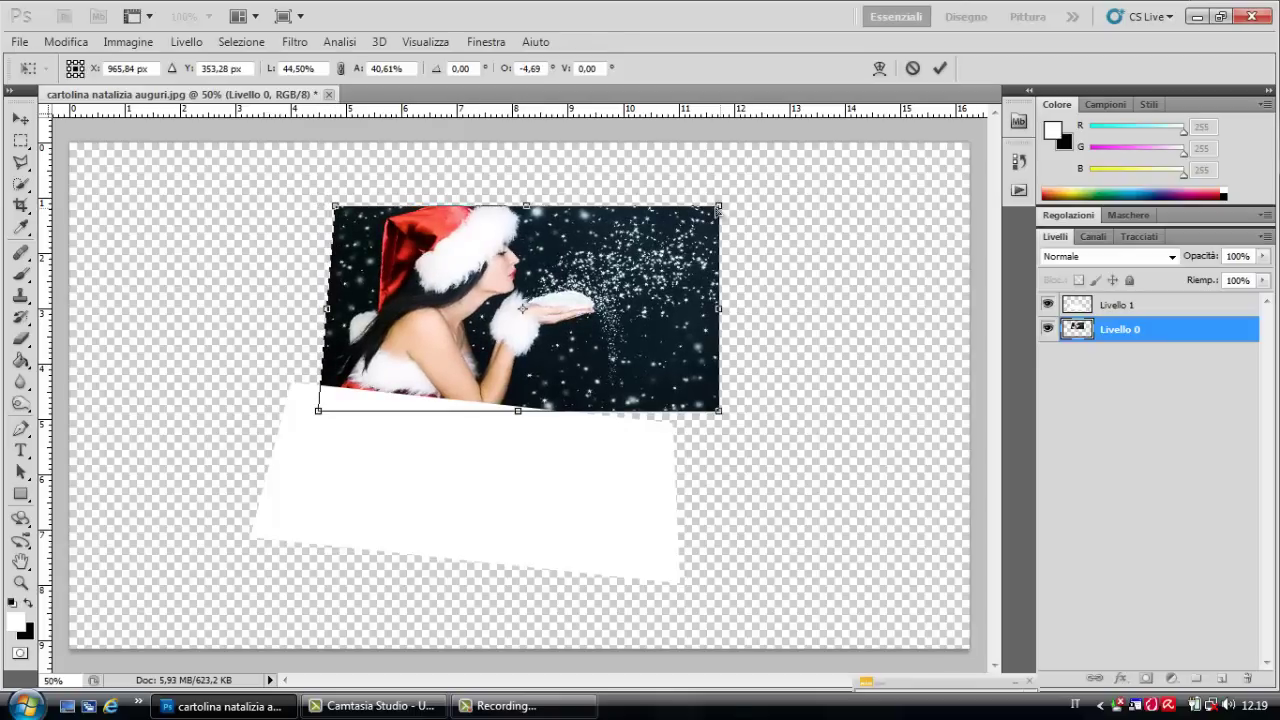
pyautogui.moveTo(718, 209); pyautogui.dragTo(706, 219)
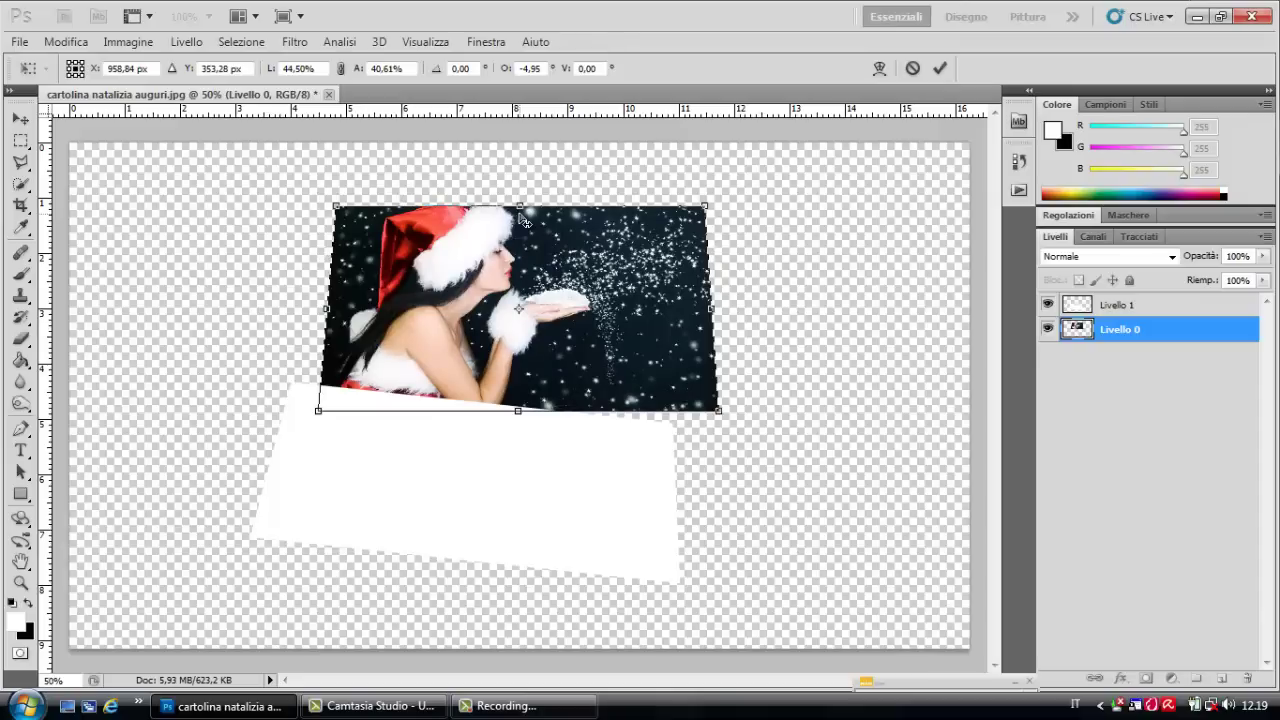
# Step: Lower the photo's top edge to about 36.9% height and apply the transform
pyautogui.click(65, 42)
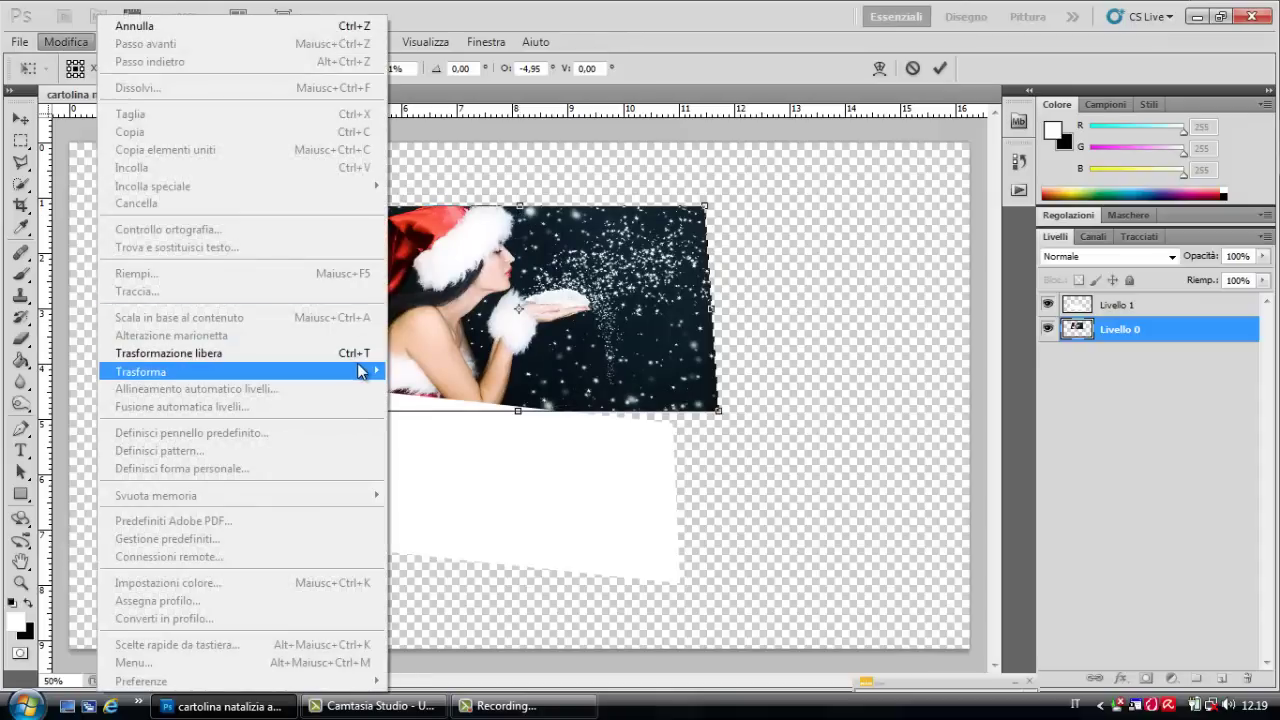
pyautogui.moveTo(240, 371)
pyautogui.click(410, 400)
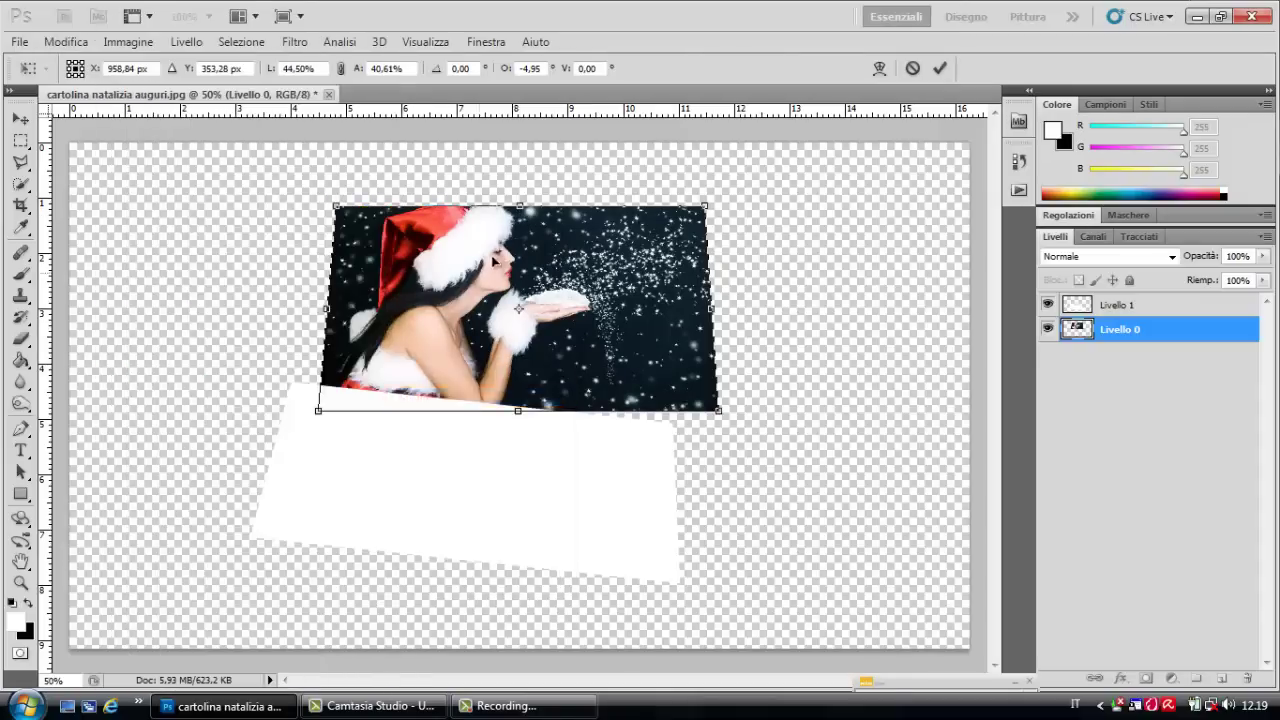
pyautogui.moveTo(521, 207); pyautogui.dragTo(522, 222)
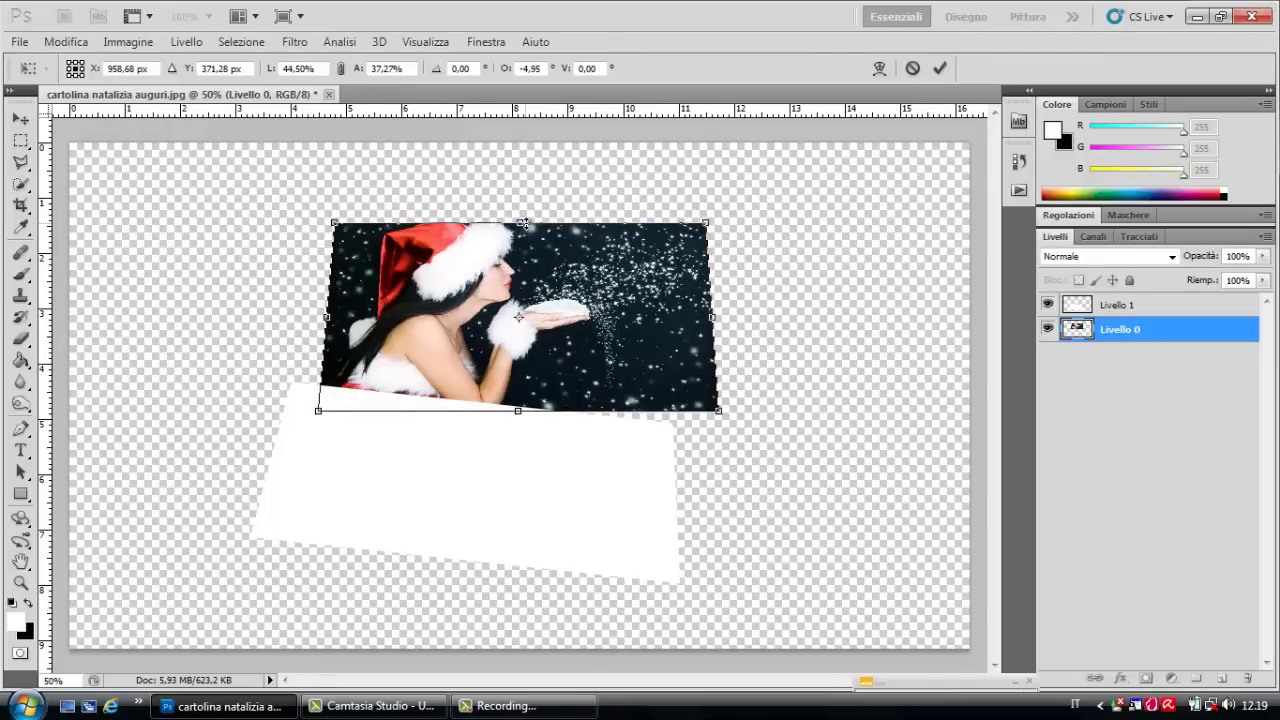
pyautogui.moveTo(522, 222); pyautogui.dragTo(530, 225)
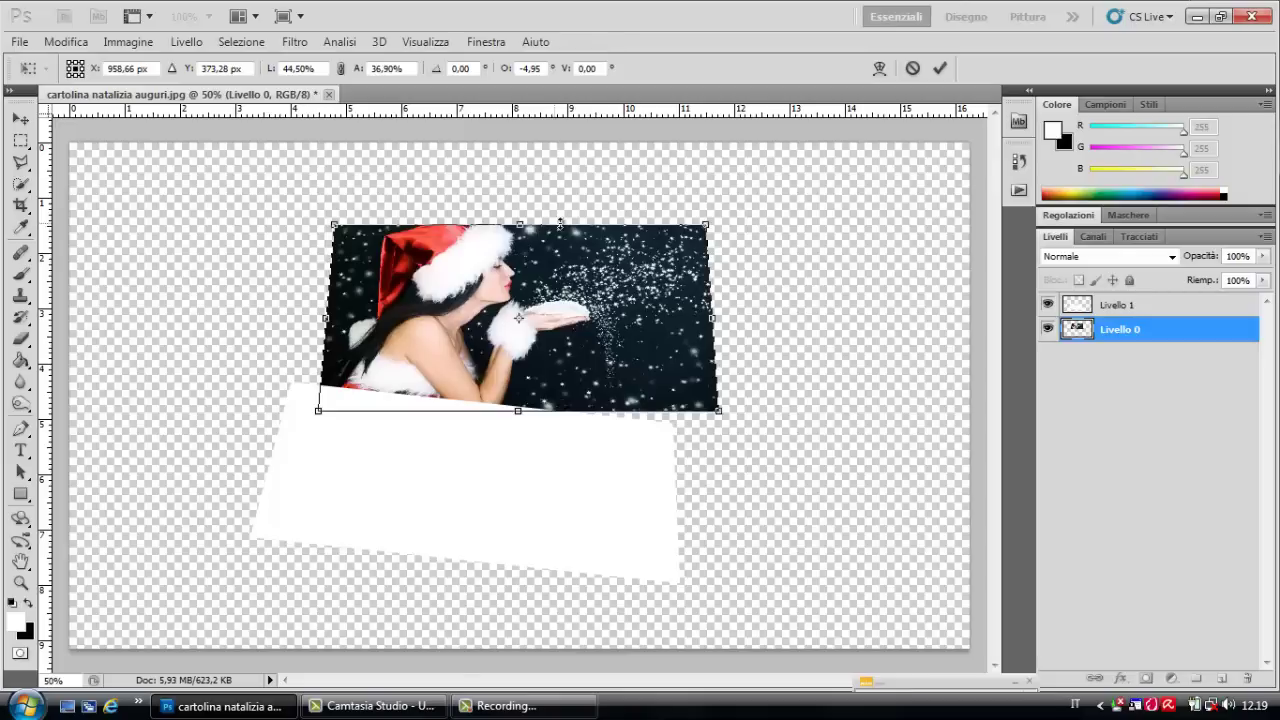
pyautogui.press('Return')
pyautogui.press('g')
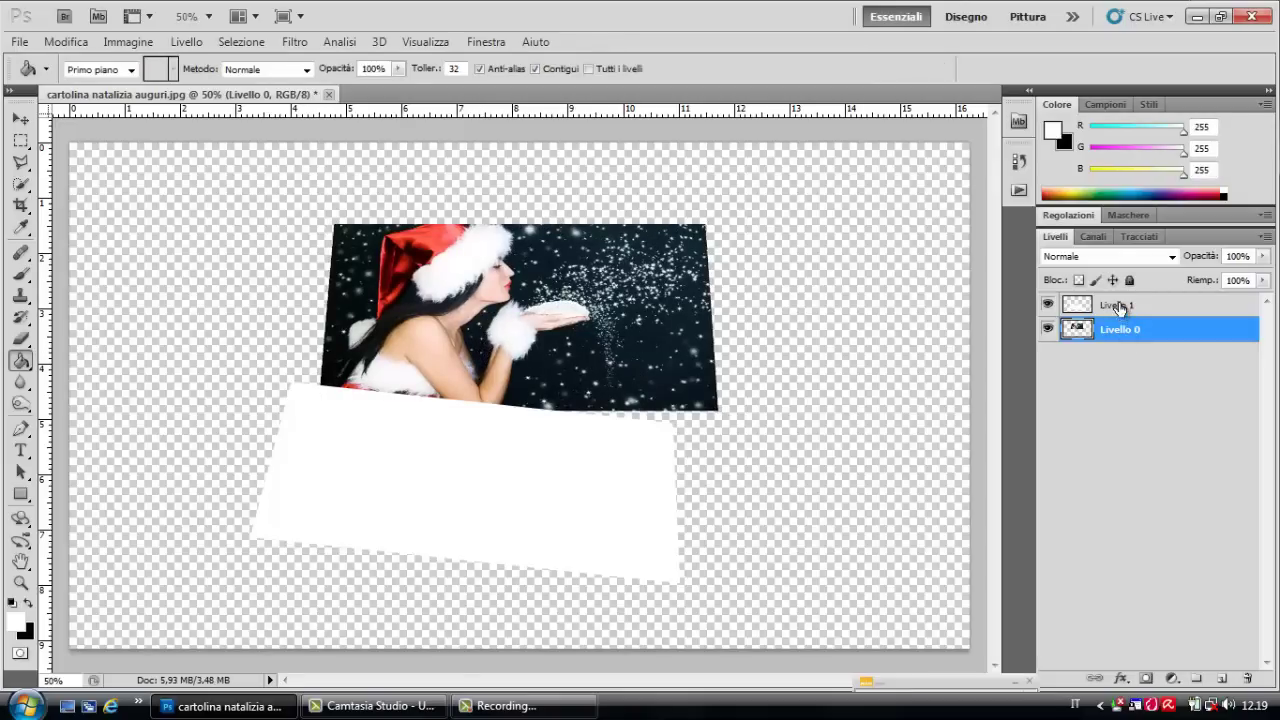
# Step: On Livello 1, cut a jagged zigzag strip from the paper's top edge with the Polygonal Lasso
pyautogui.click(1118, 305)
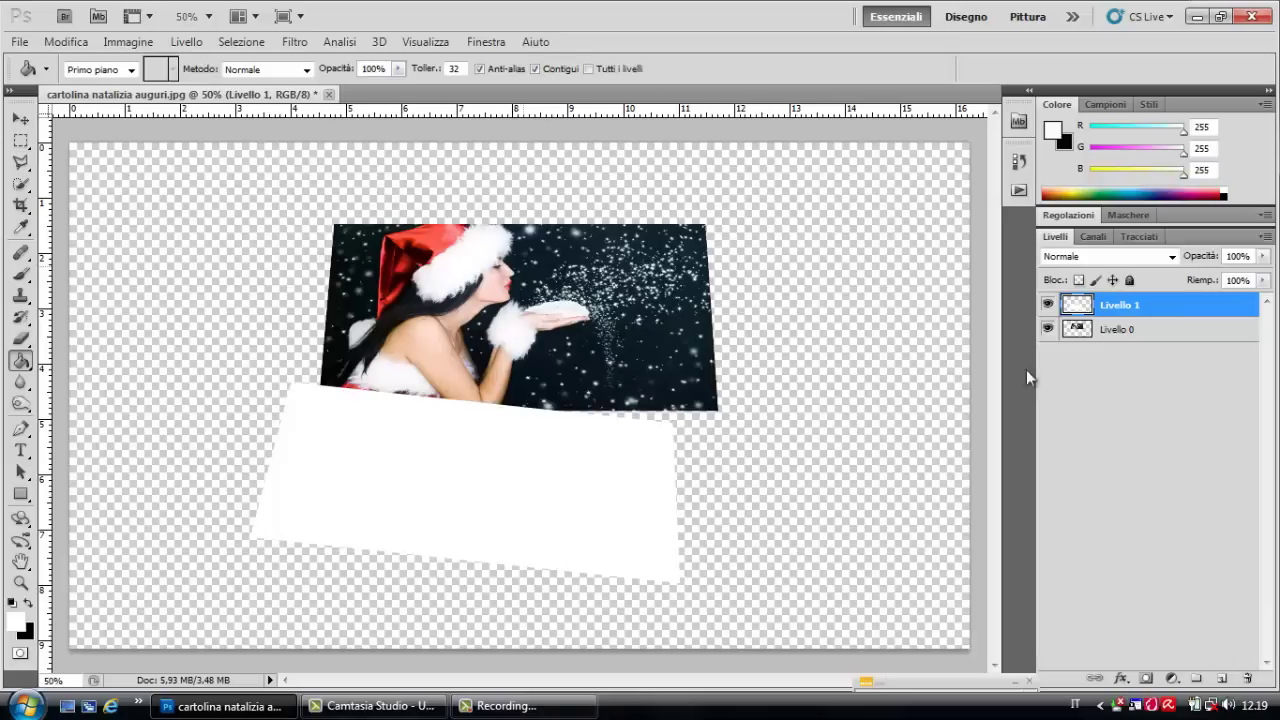
pyautogui.click(20, 163)
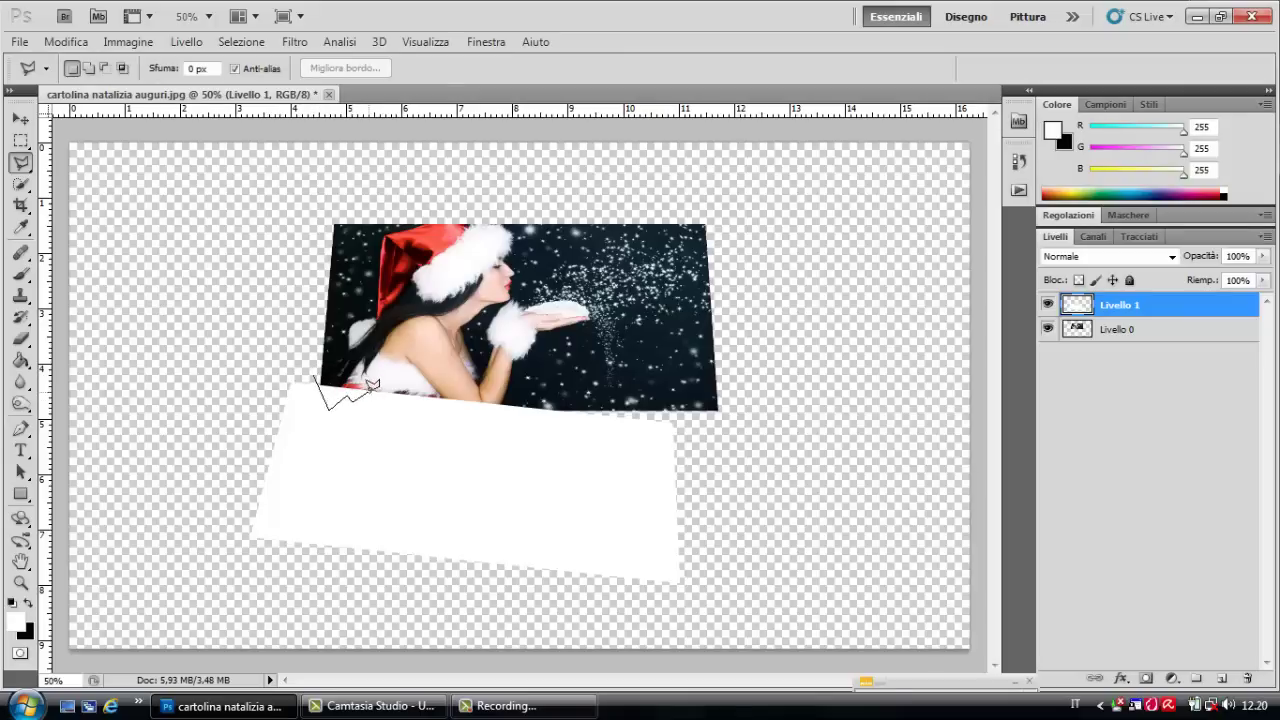
pyautogui.click(370, 391)
pyautogui.click(410, 408)
pyautogui.click(495, 405)
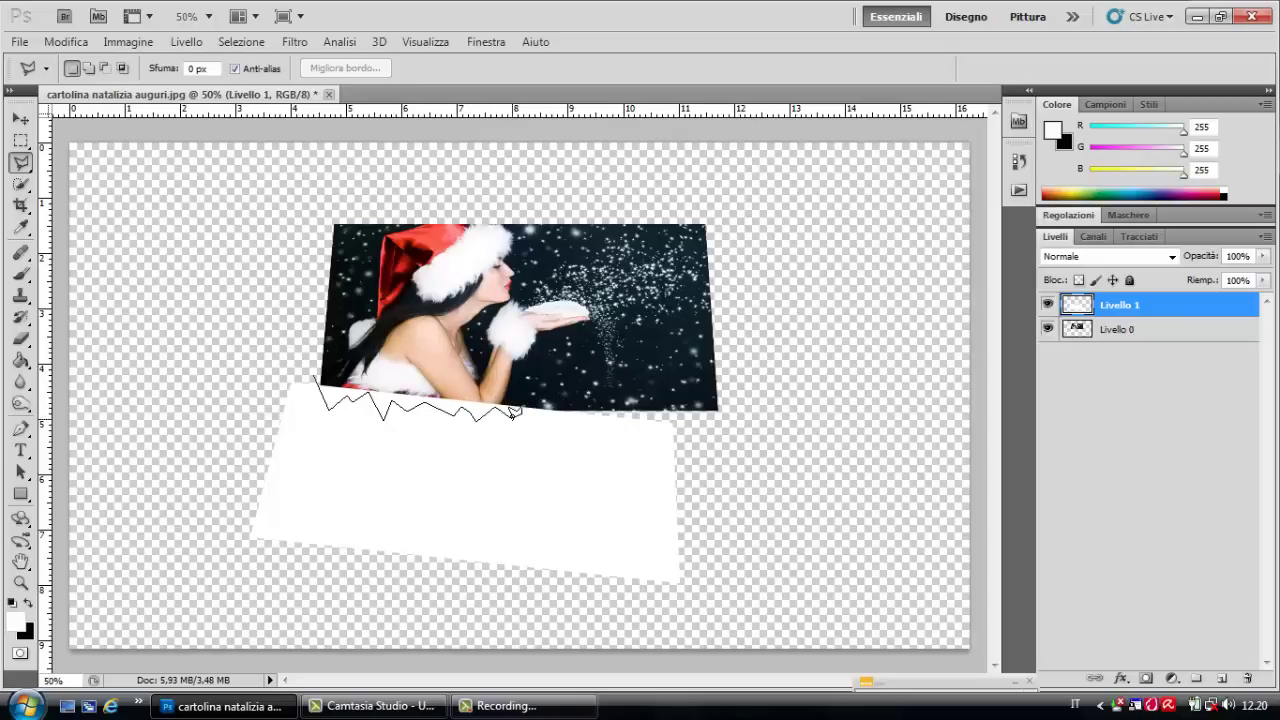
pyautogui.click(541, 419)
pyautogui.click(553, 427)
pyautogui.click(571, 417)
pyautogui.click(612, 421)
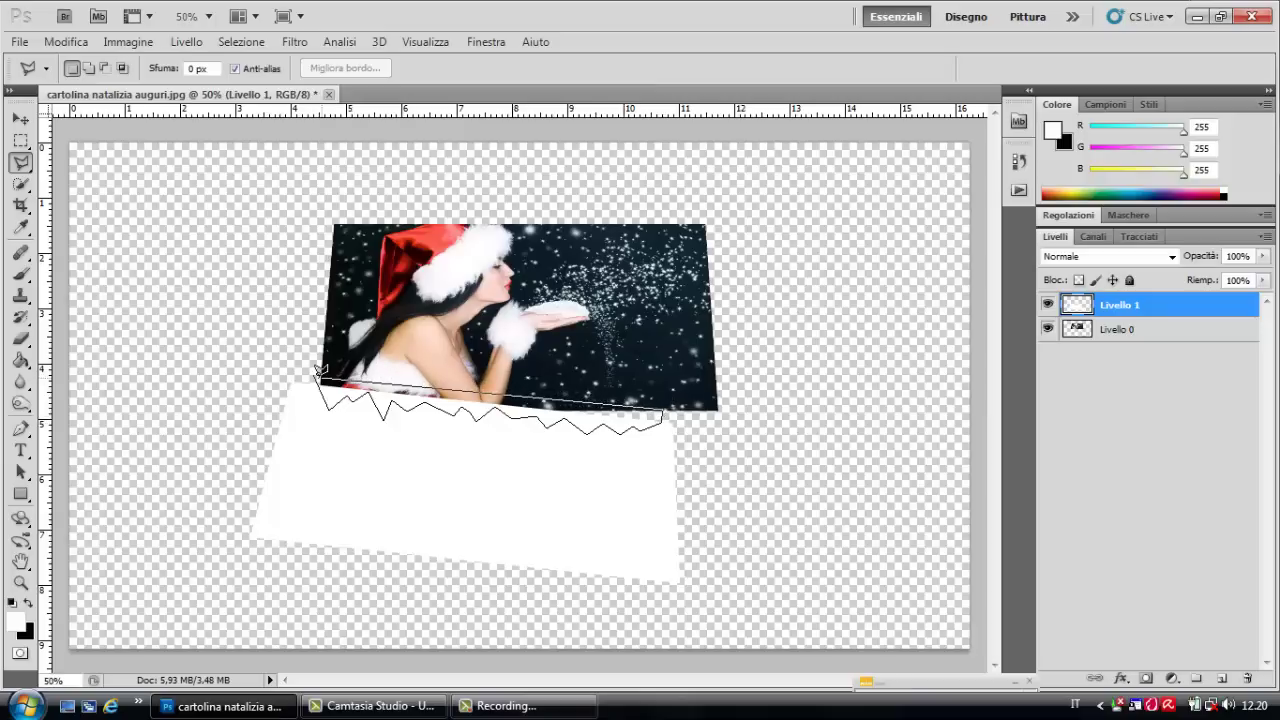
pyautogui.click(314, 372)
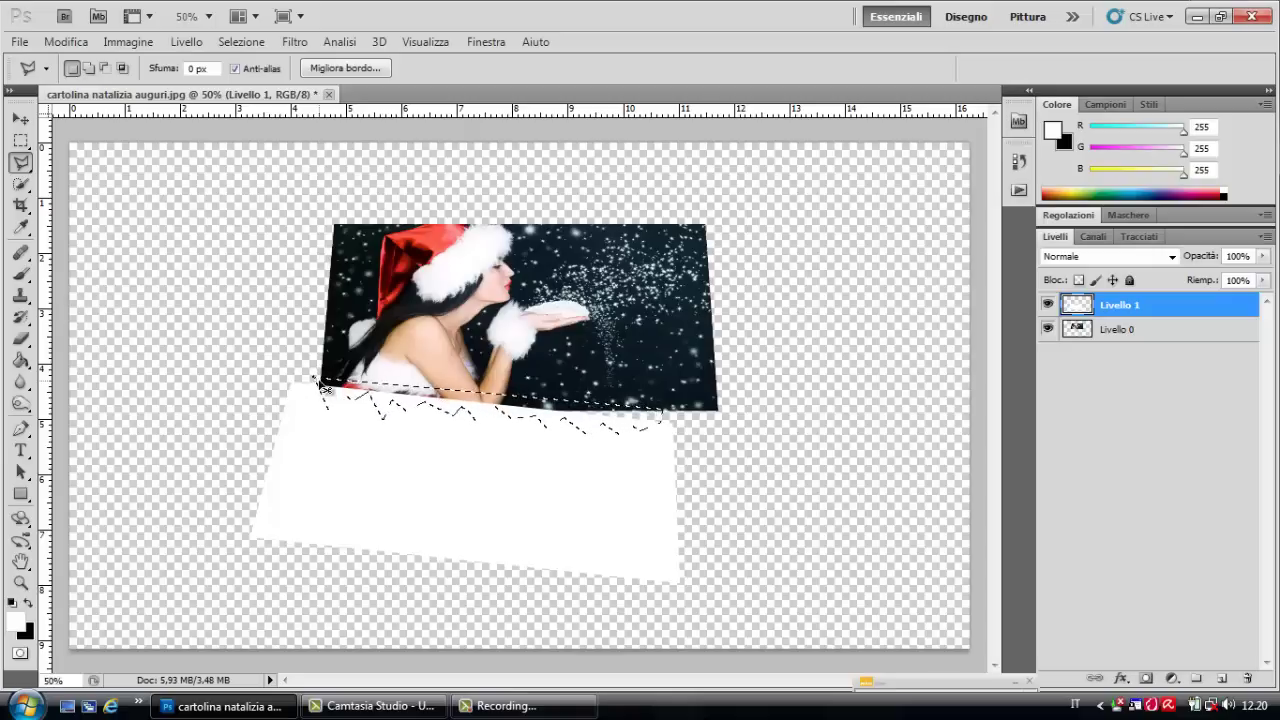
pyautogui.press('Delete')
pyautogui.hotkey('ctrl', 'd')
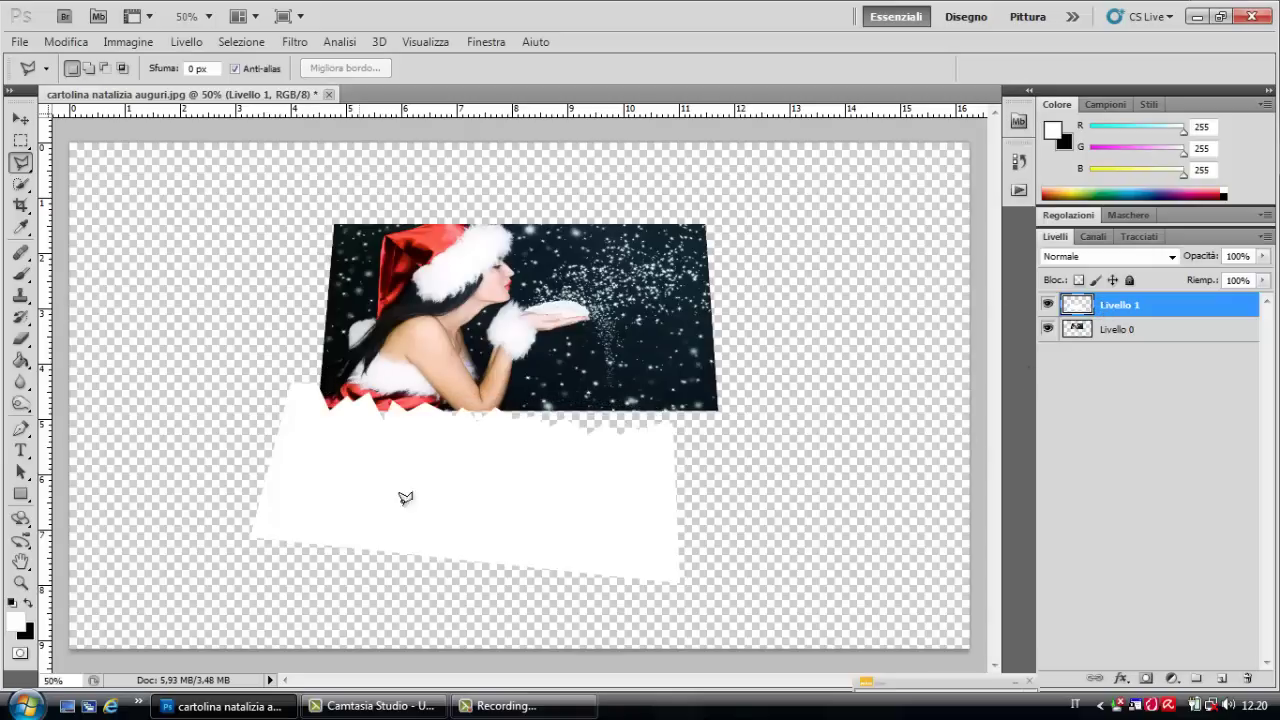
# Step: Nudge the torn paper layer a few pixels up and left
pyautogui.click(20, 119)
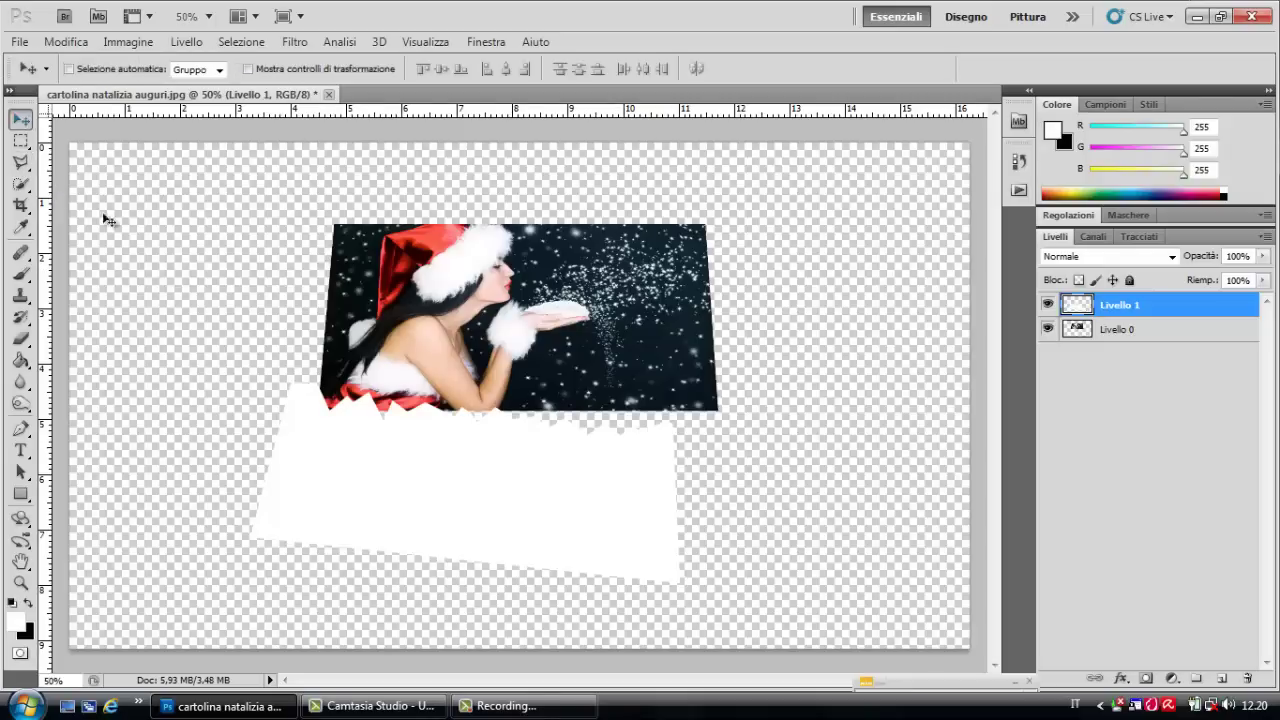
pyautogui.moveTo(548, 503); pyautogui.dragTo(535, 493)
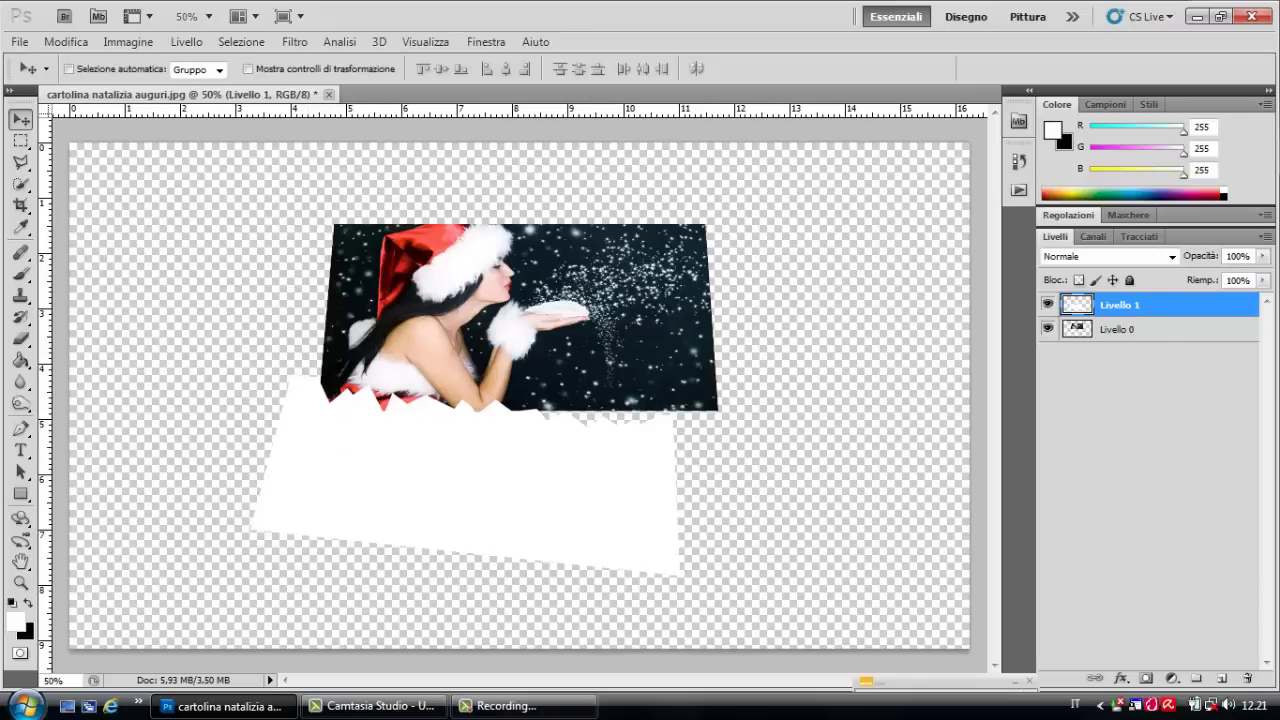
# Step: Add a new layer and draw a text box over the paper with red fe0202 as the colour
pyautogui.click(1222, 679)
pyautogui.click(20, 451)
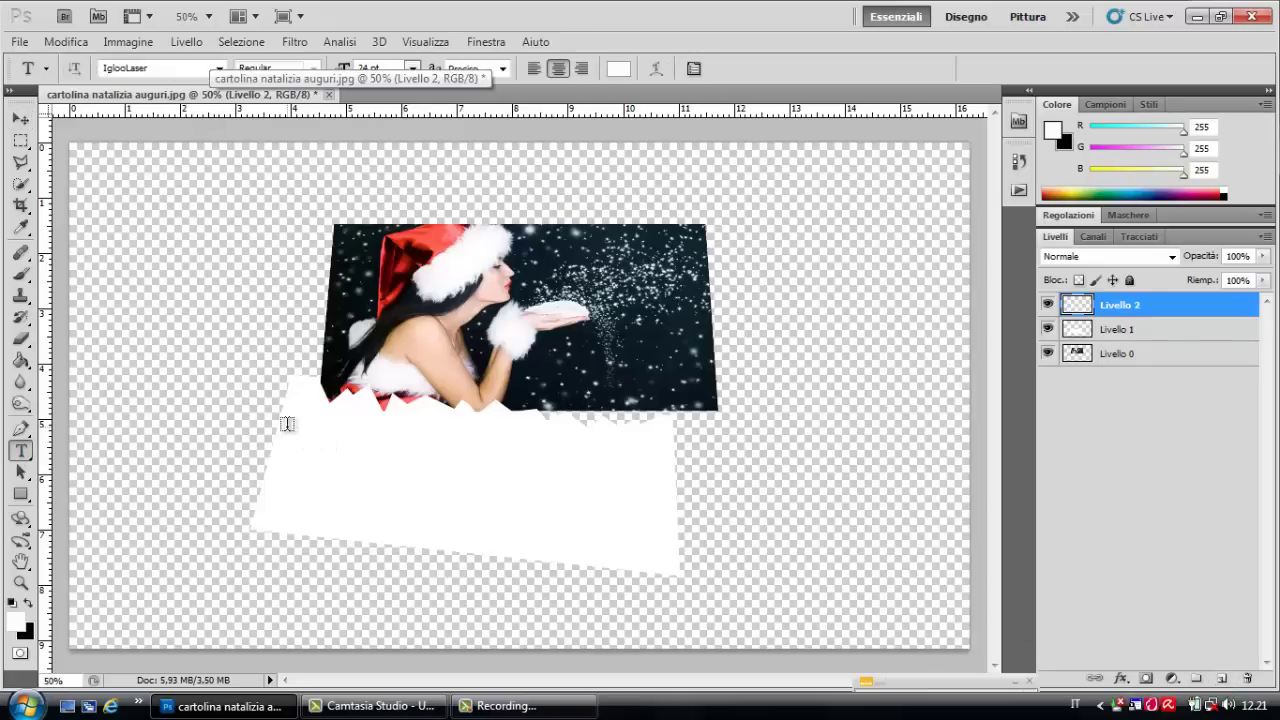
pyautogui.moveTo(288, 427); pyautogui.dragTo(662, 540)
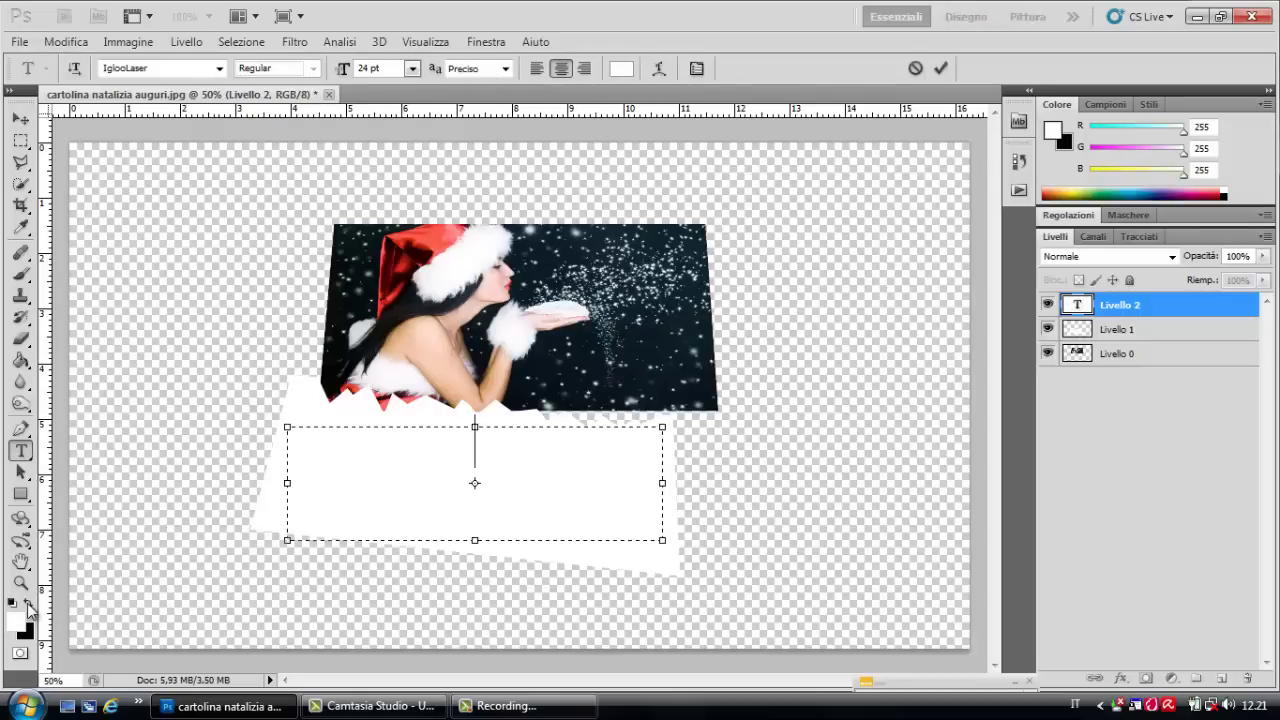
pyautogui.click(16, 622)
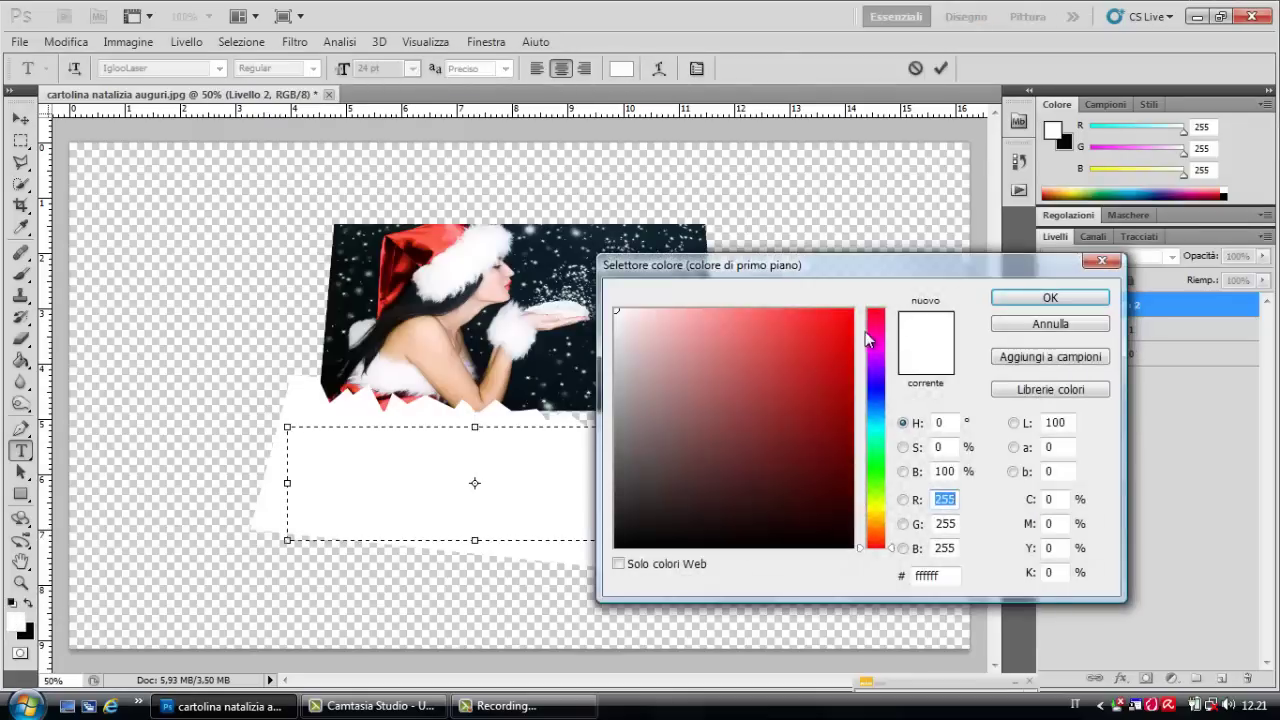
pyautogui.click(851, 311)
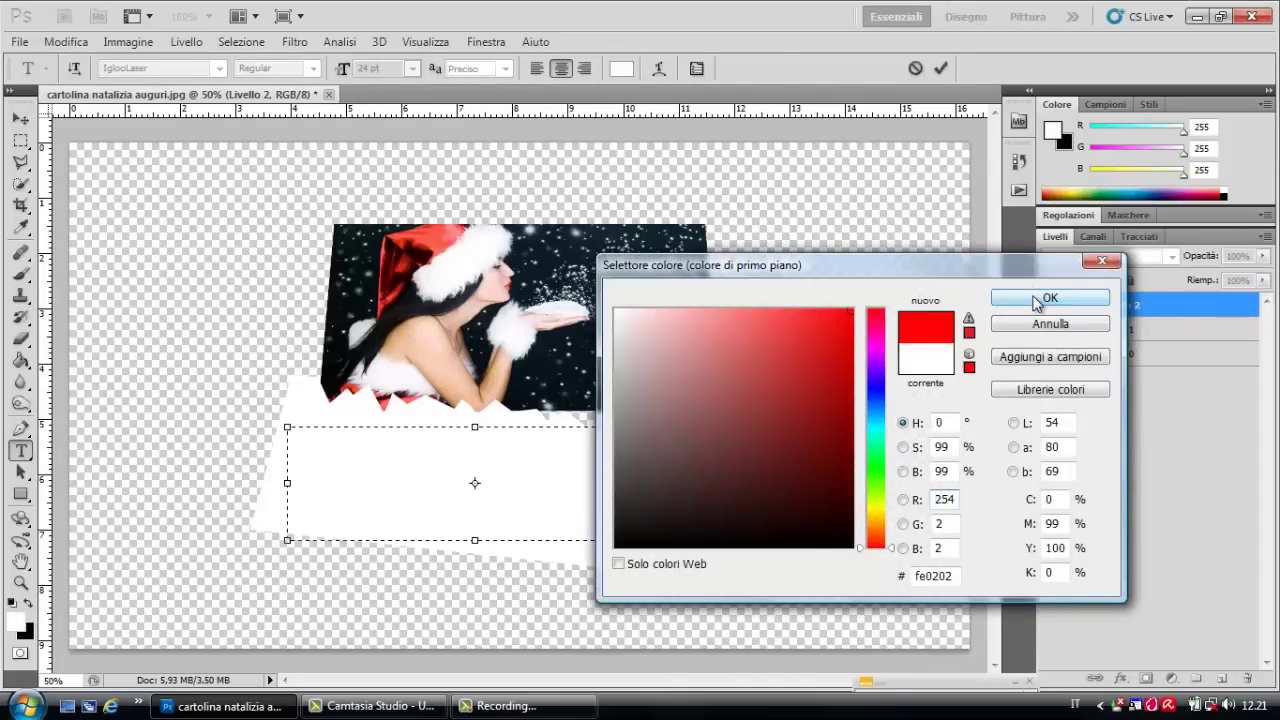
pyautogui.click(1040, 298)
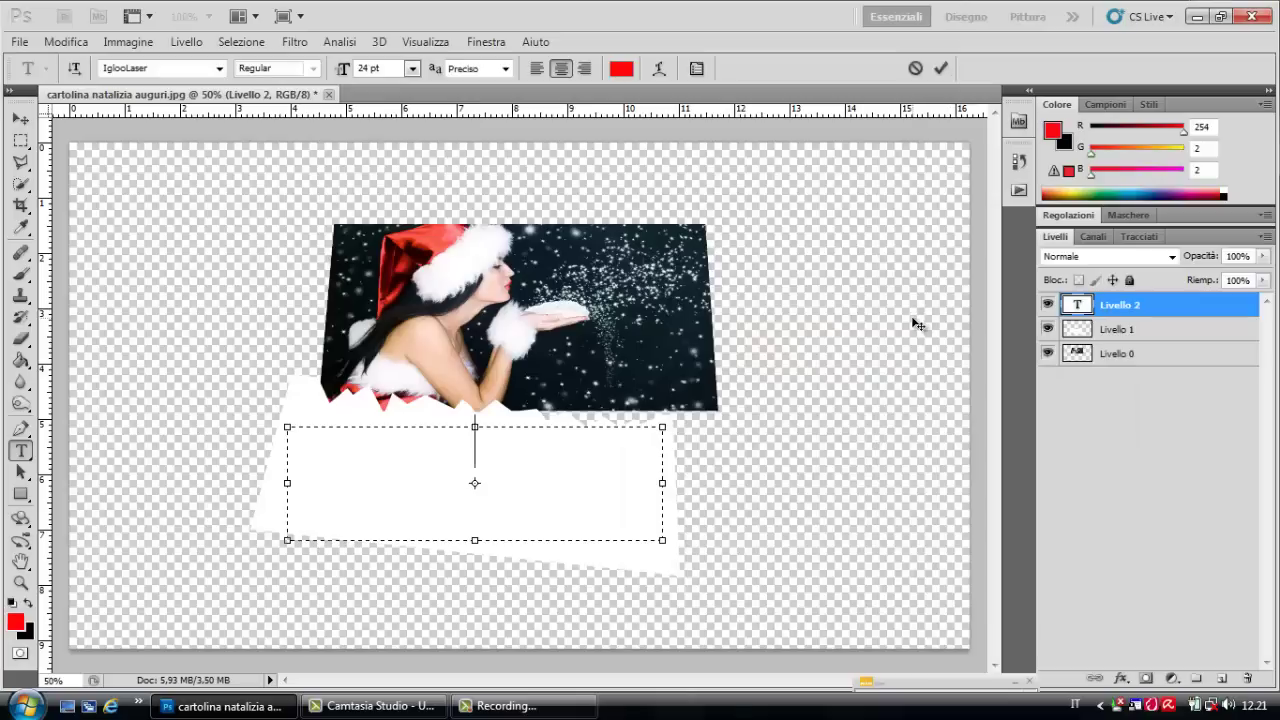
# Step: Type BUON NATALE and commit it as its own layer
pyautogui.write('BUO')
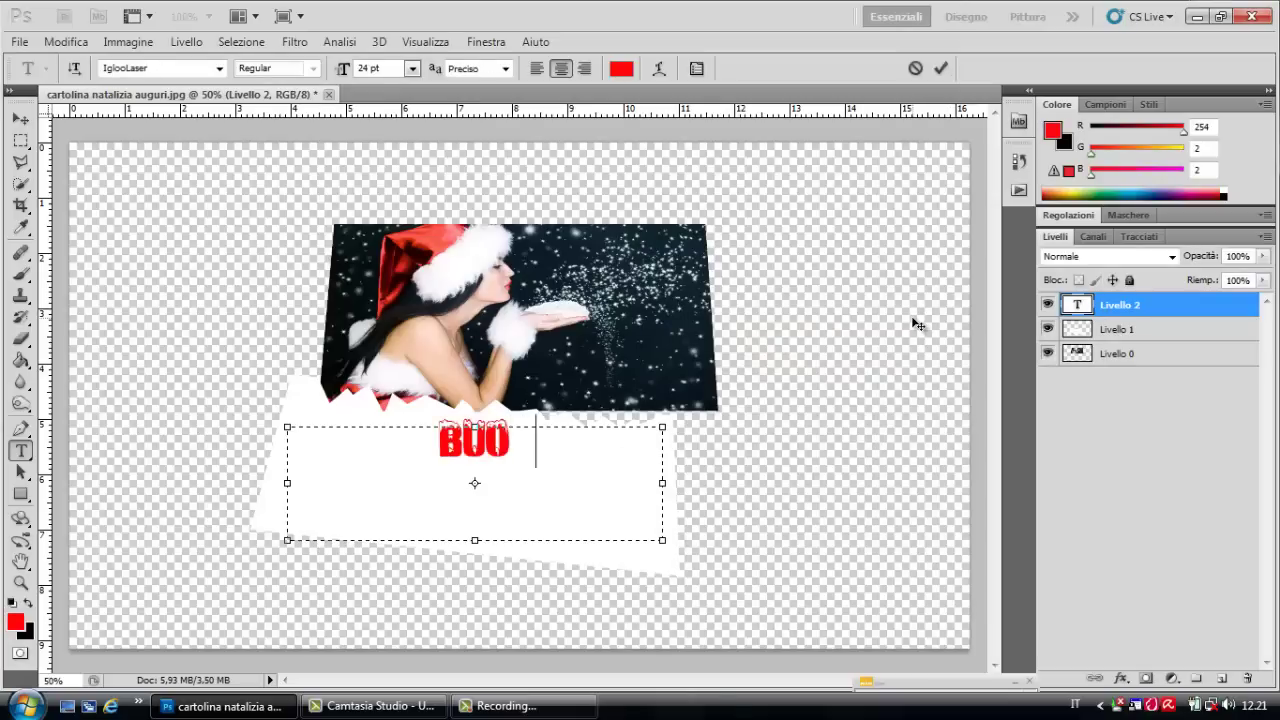
pyautogui.write('N NATALE')
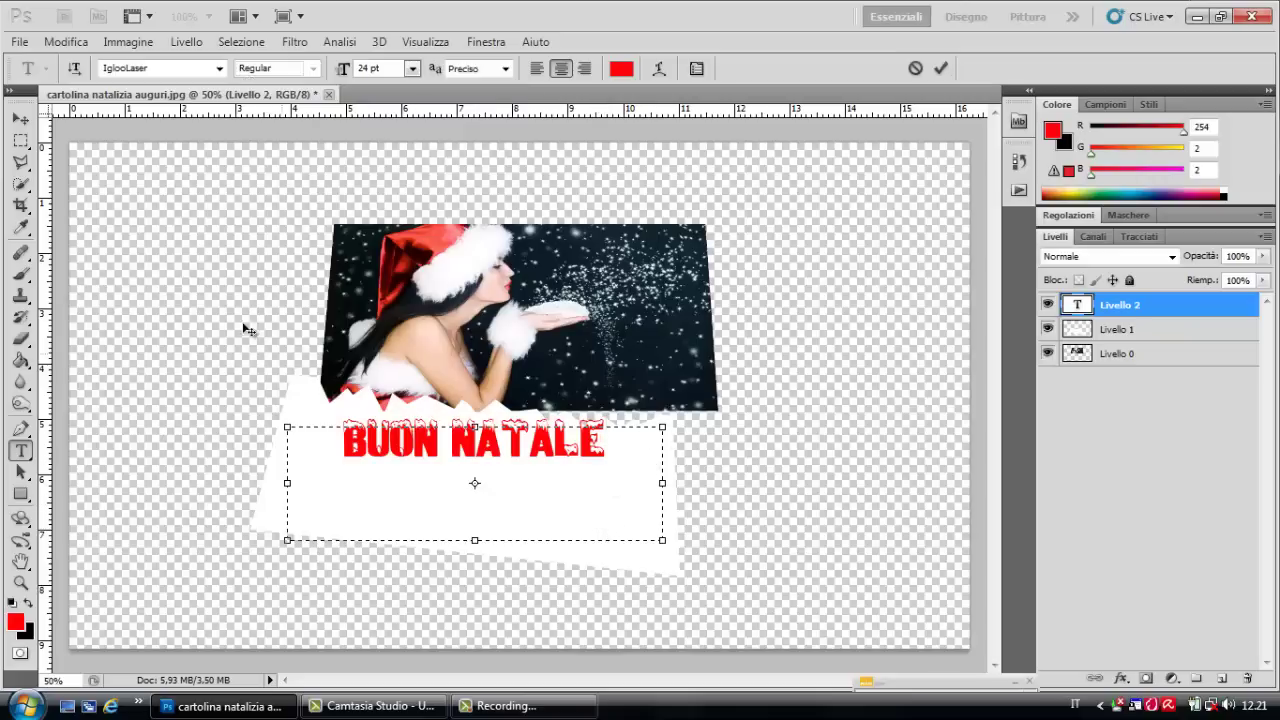
pyautogui.click(1160, 331)
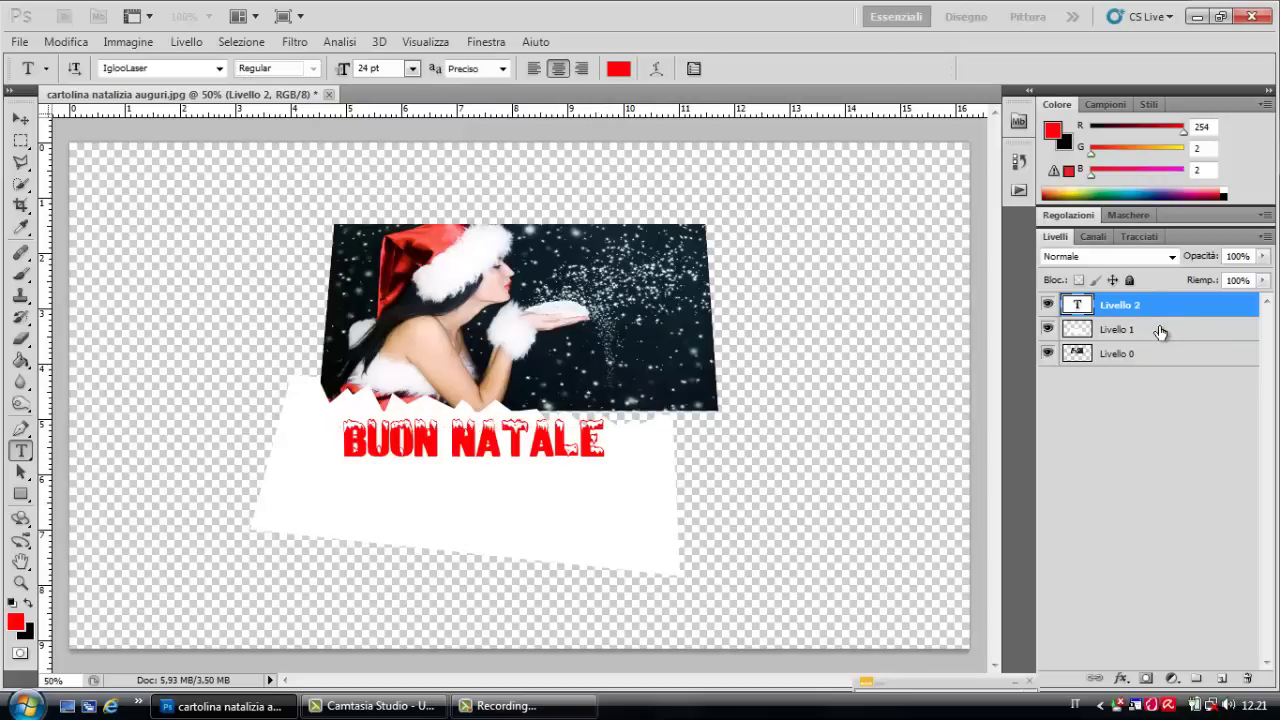
pyautogui.click(1156, 307)
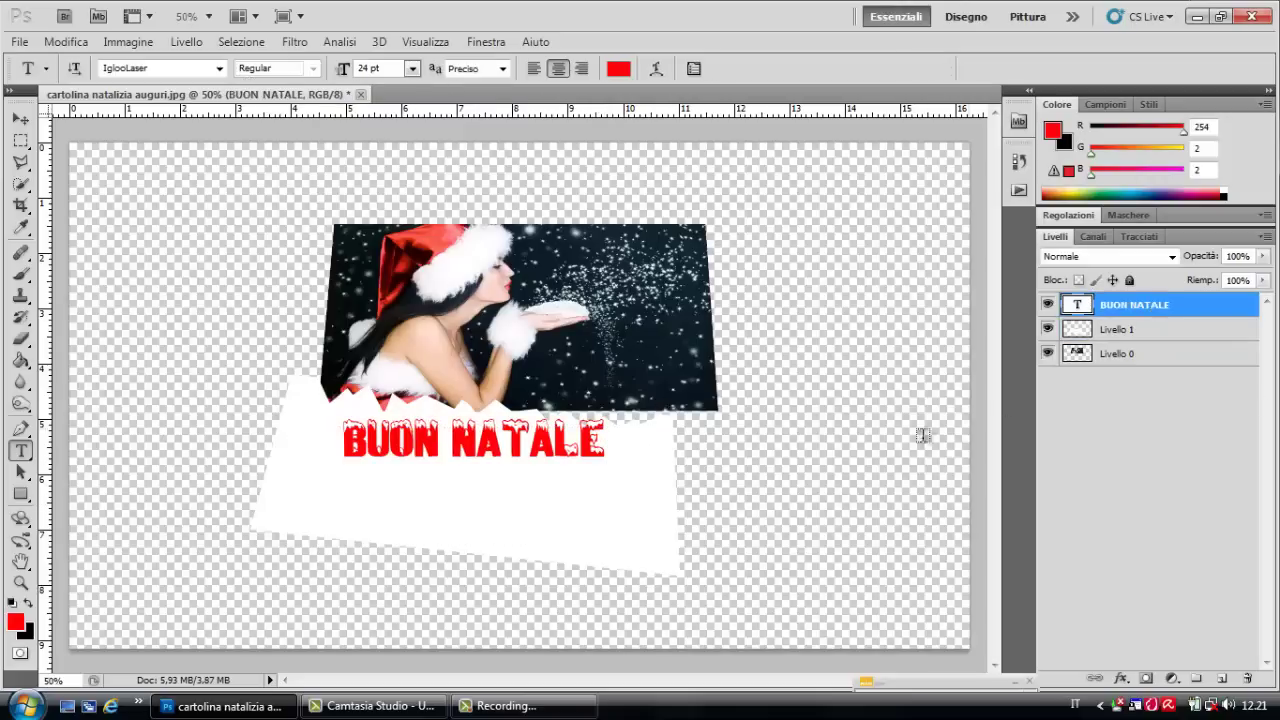
# Step: Rotate the BUON NATALE text about 5.6° clockwise and move it down onto the paper
pyautogui.click(64, 43)
pyautogui.moveTo(140, 371)
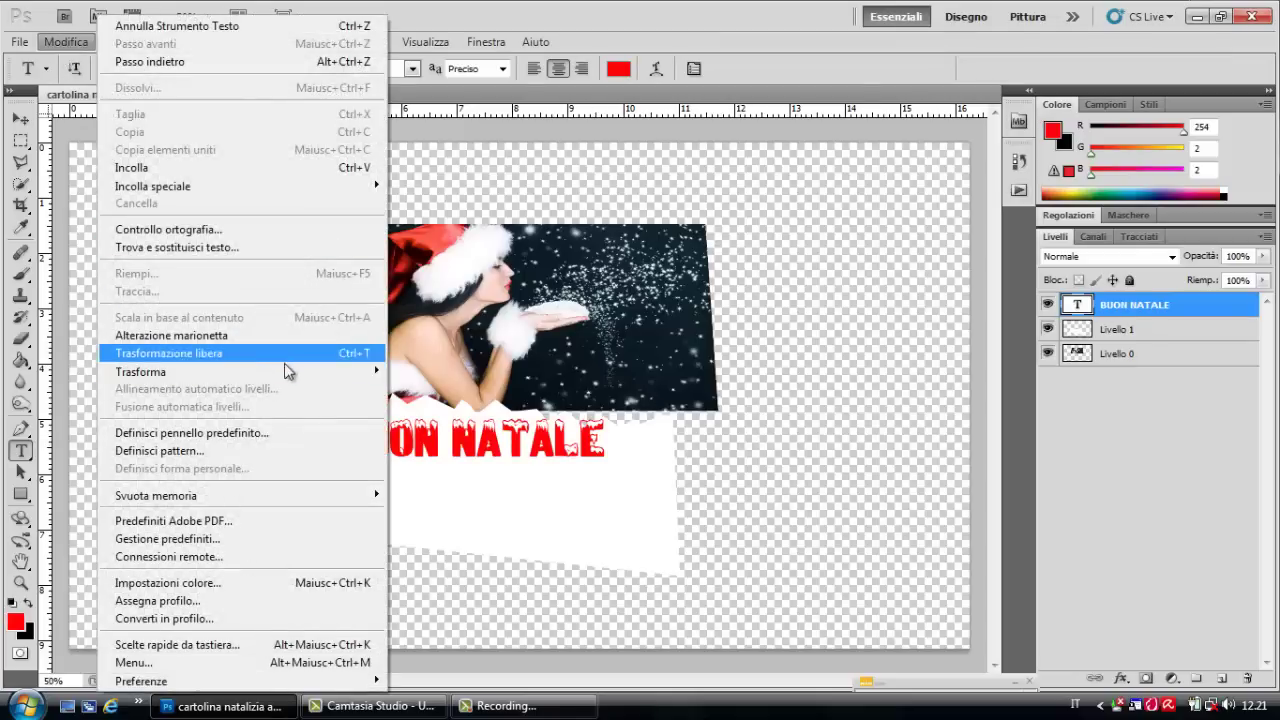
pyautogui.click(414, 413)
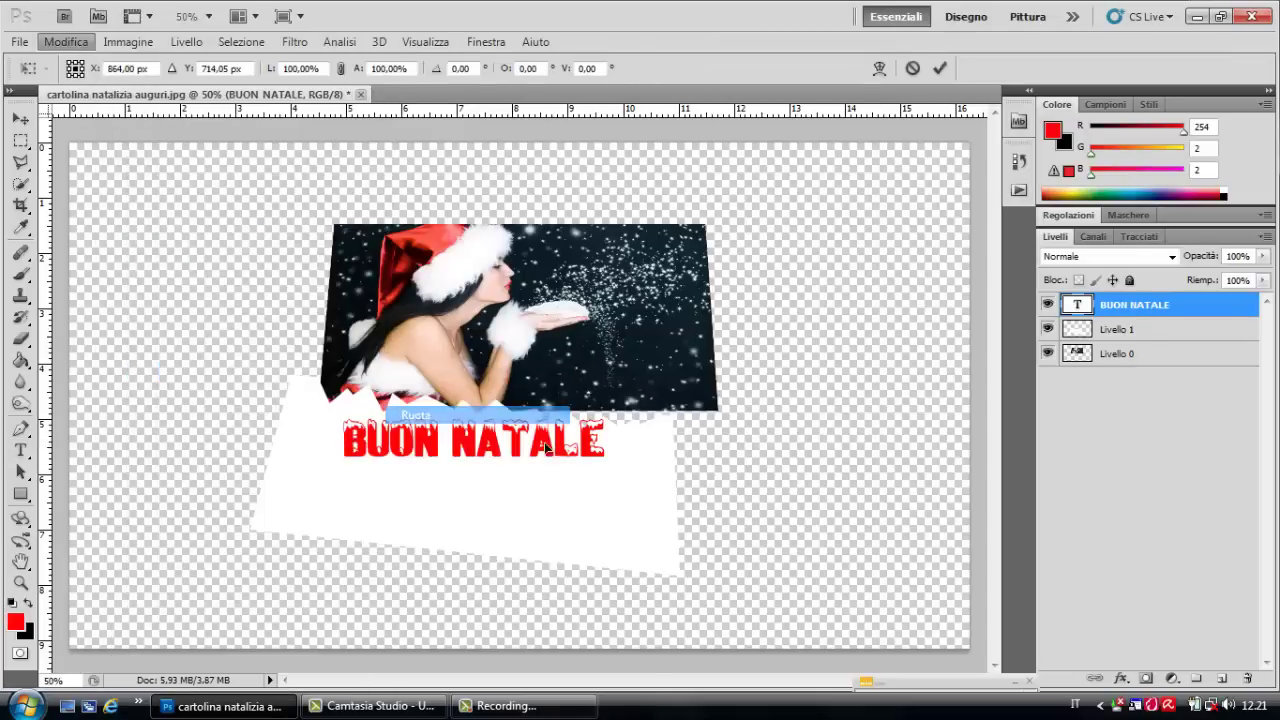
pyautogui.moveTo(689, 426); pyautogui.dragTo(699, 441)
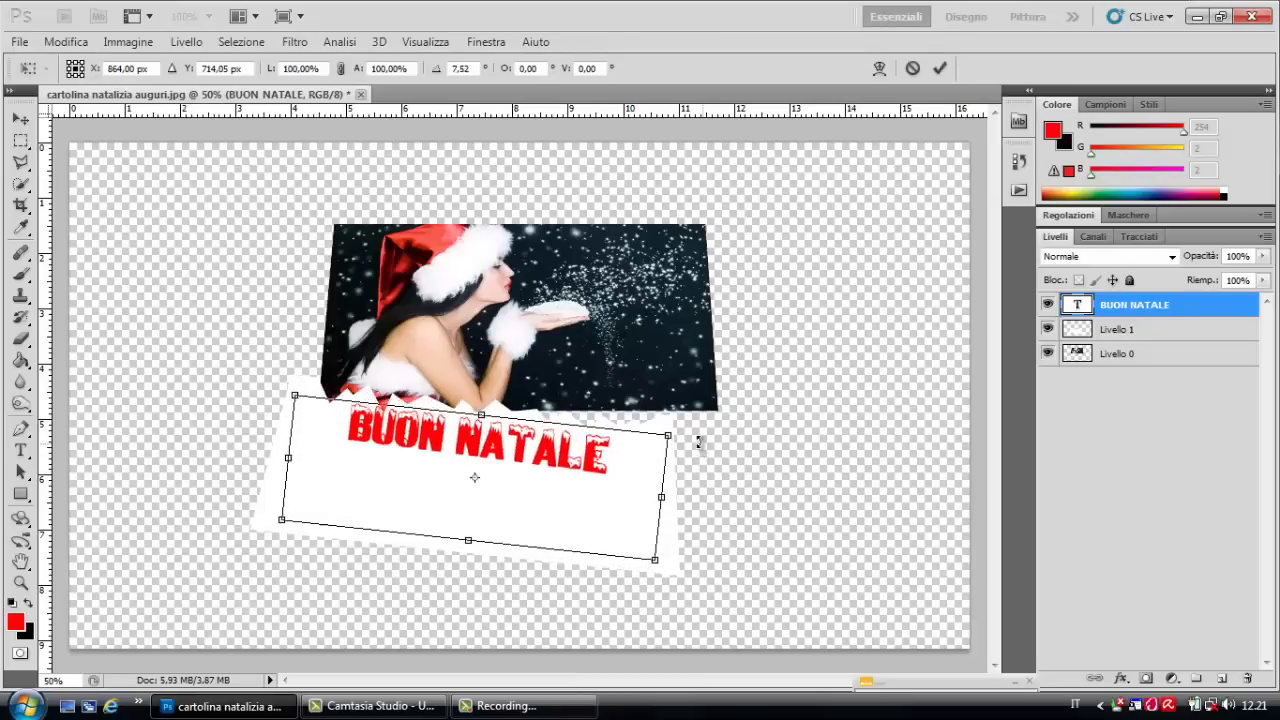
pyautogui.moveTo(494, 467)
pyautogui.mouseDown()
pyautogui.moveTo(474, 509)
pyautogui.moveTo(497, 509)
pyautogui.mouseUp()
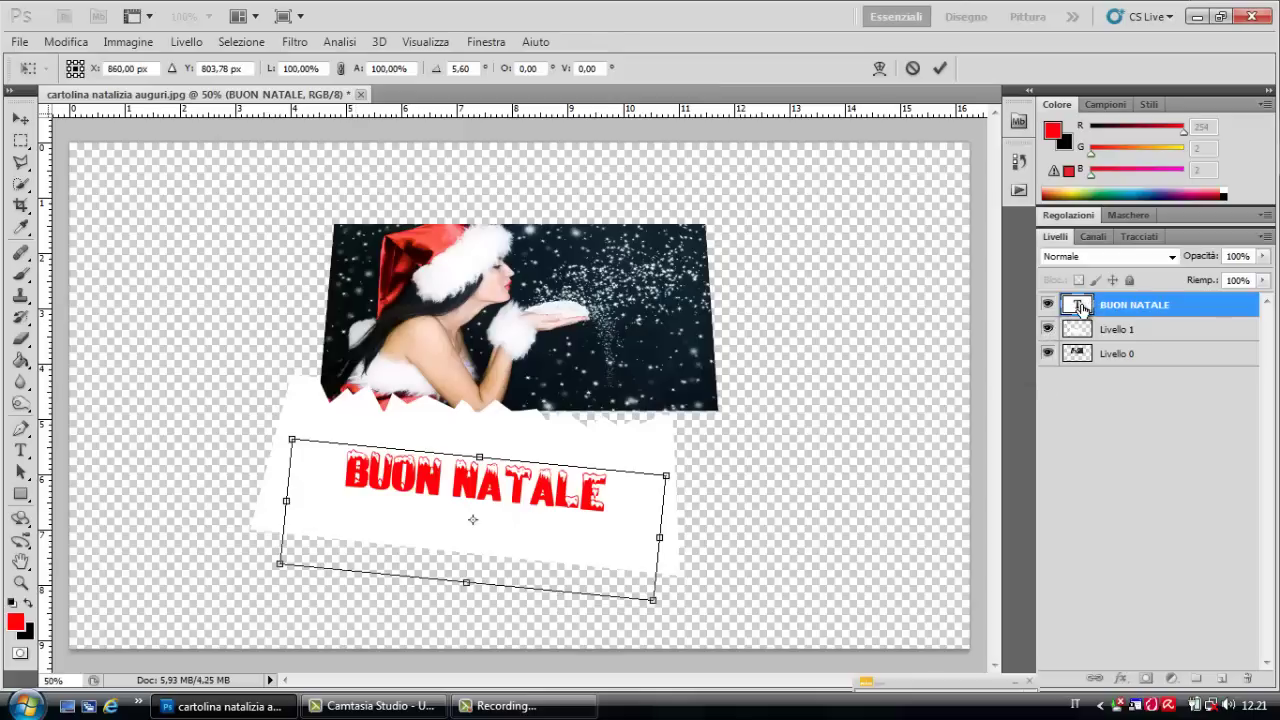
pyautogui.press('Return')
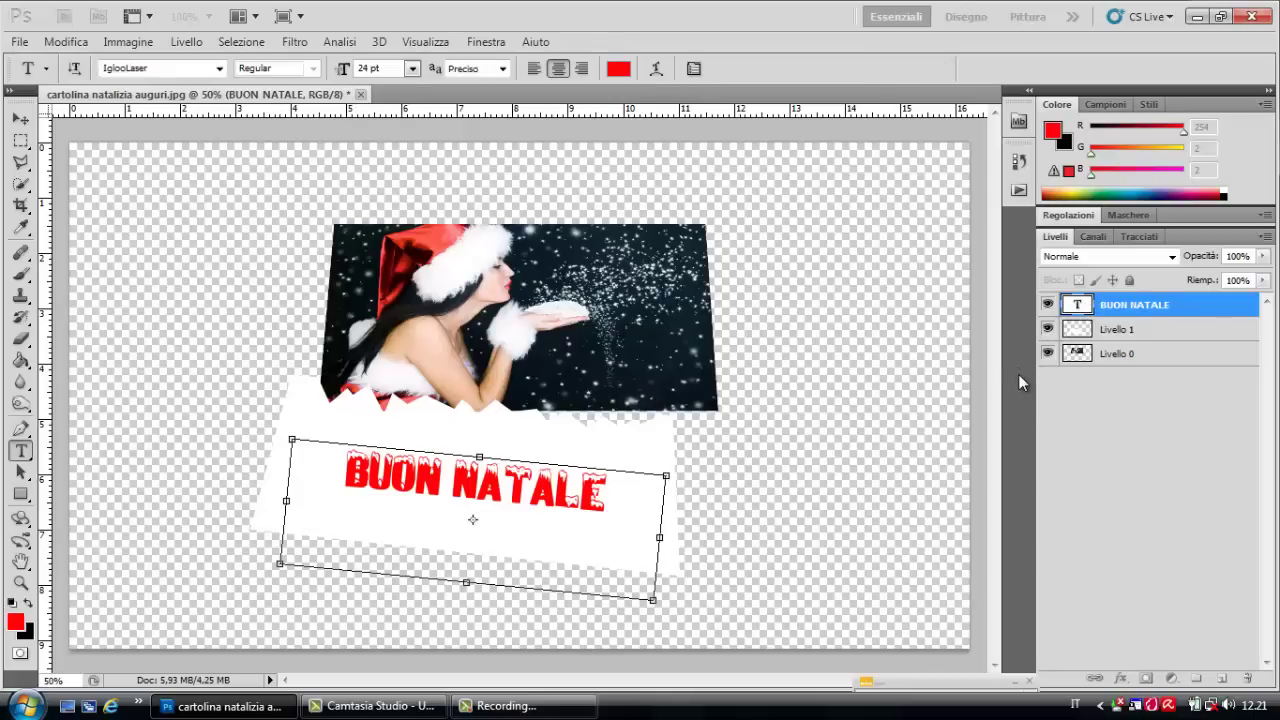
# Step: Set the BUON NATALE text size to 30 pt
pyautogui.doubleClick(1077, 305)
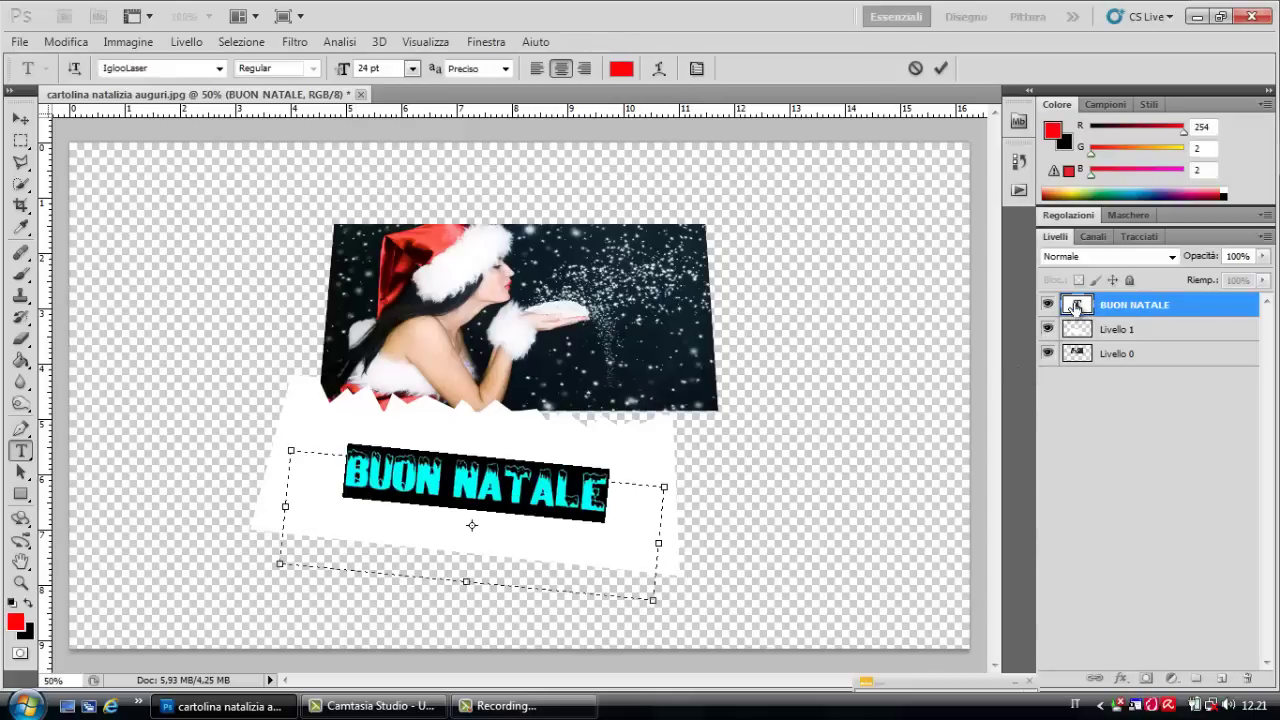
pyautogui.click(412, 68)
pyautogui.click(405, 304)
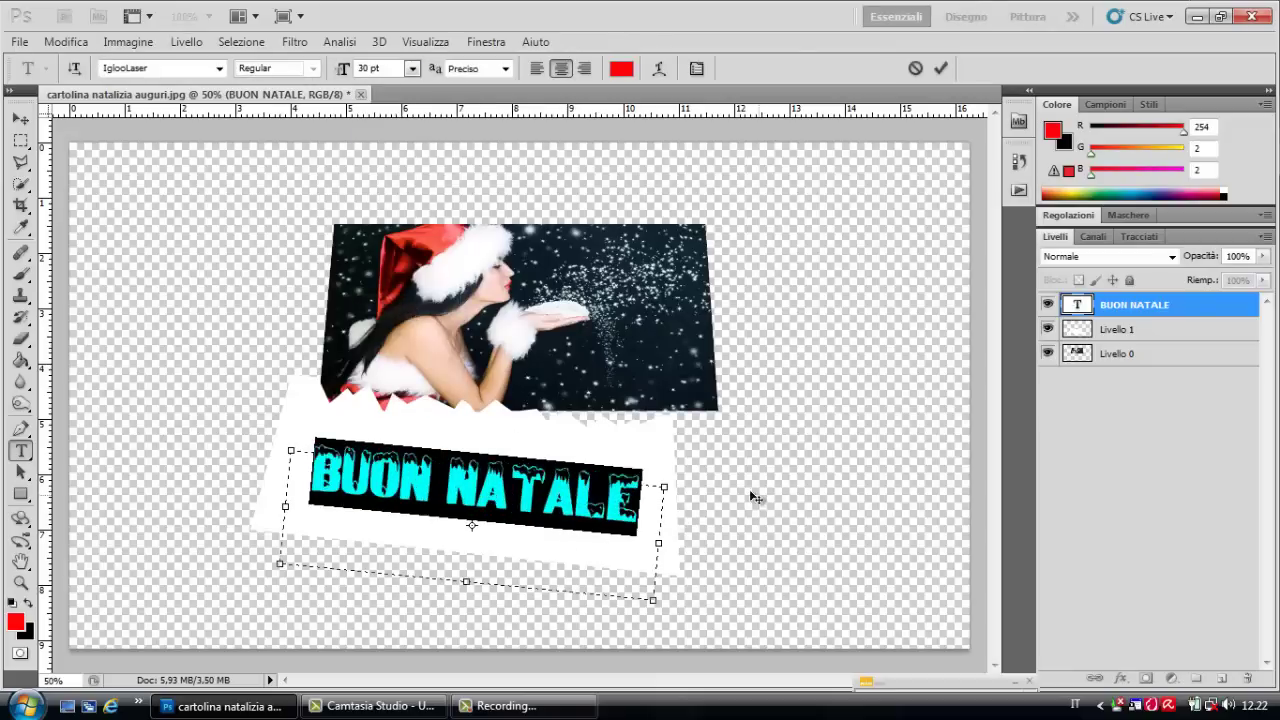
pyautogui.click(1099, 335)
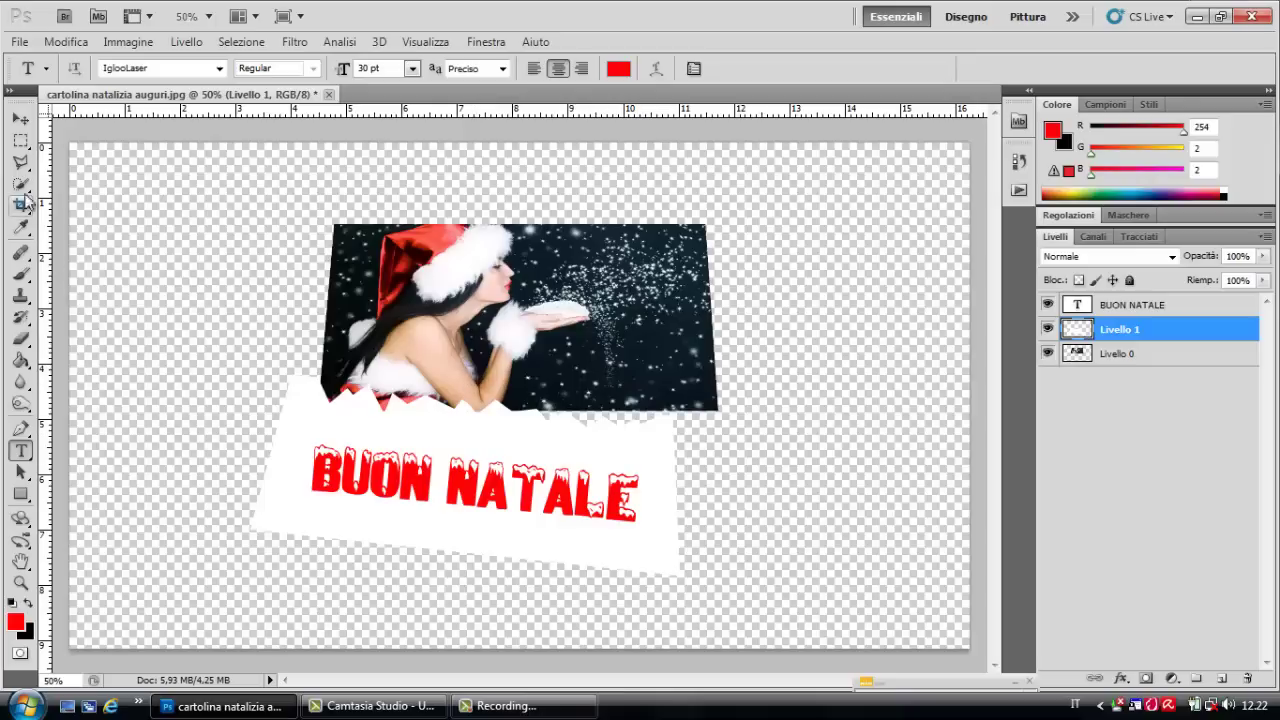
# Step: Choose the Brush tool with a dark green foreground colour
pyautogui.click(22, 274)
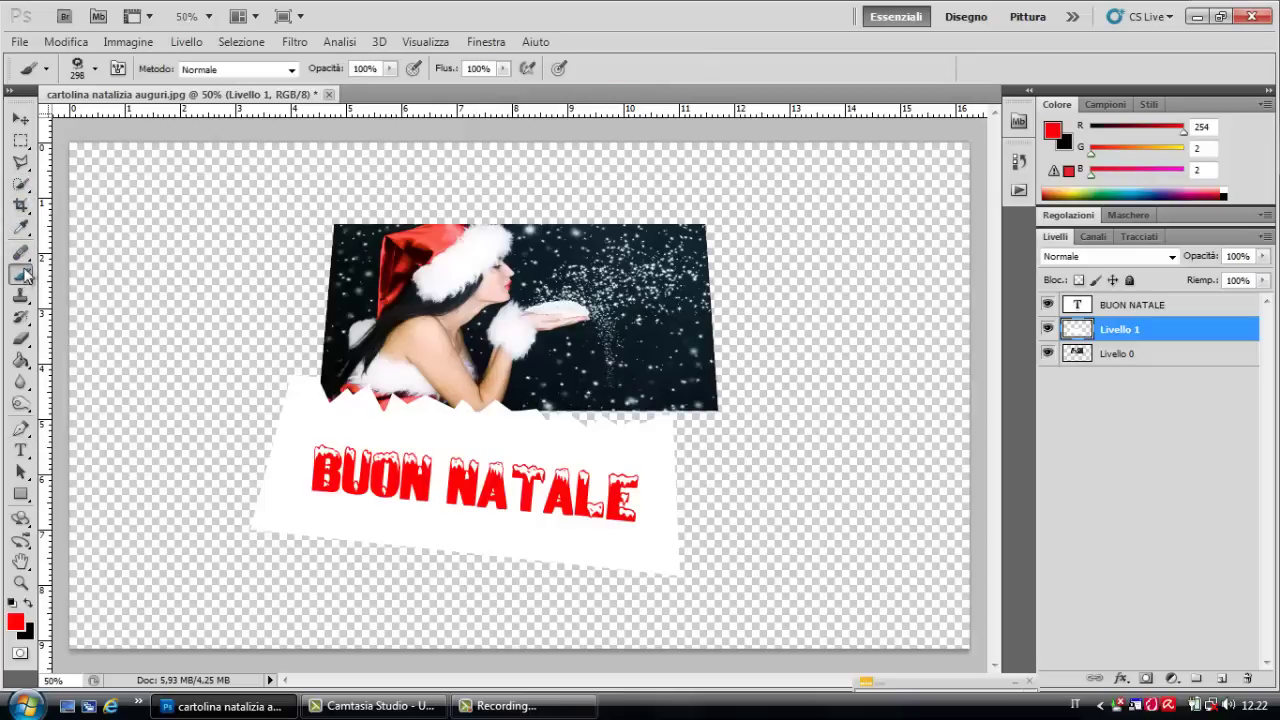
pyautogui.click(94, 70)
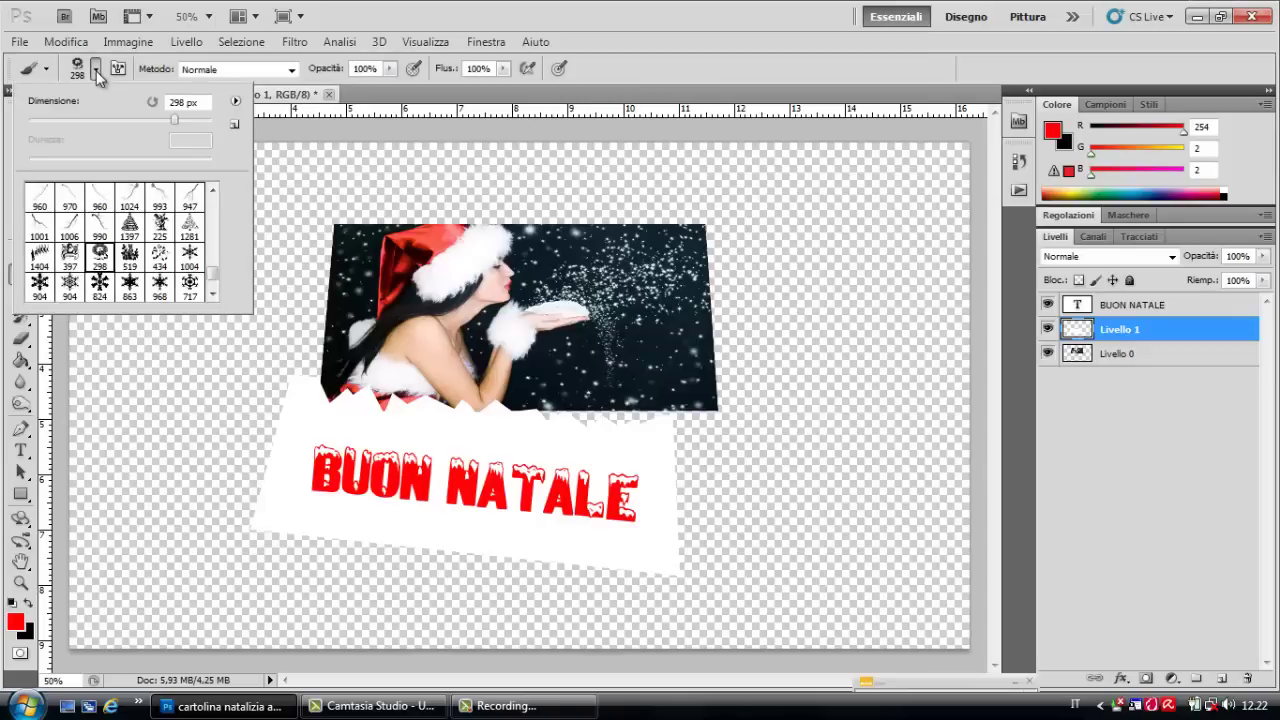
pyautogui.click(28, 603)
pyautogui.click(16, 621)
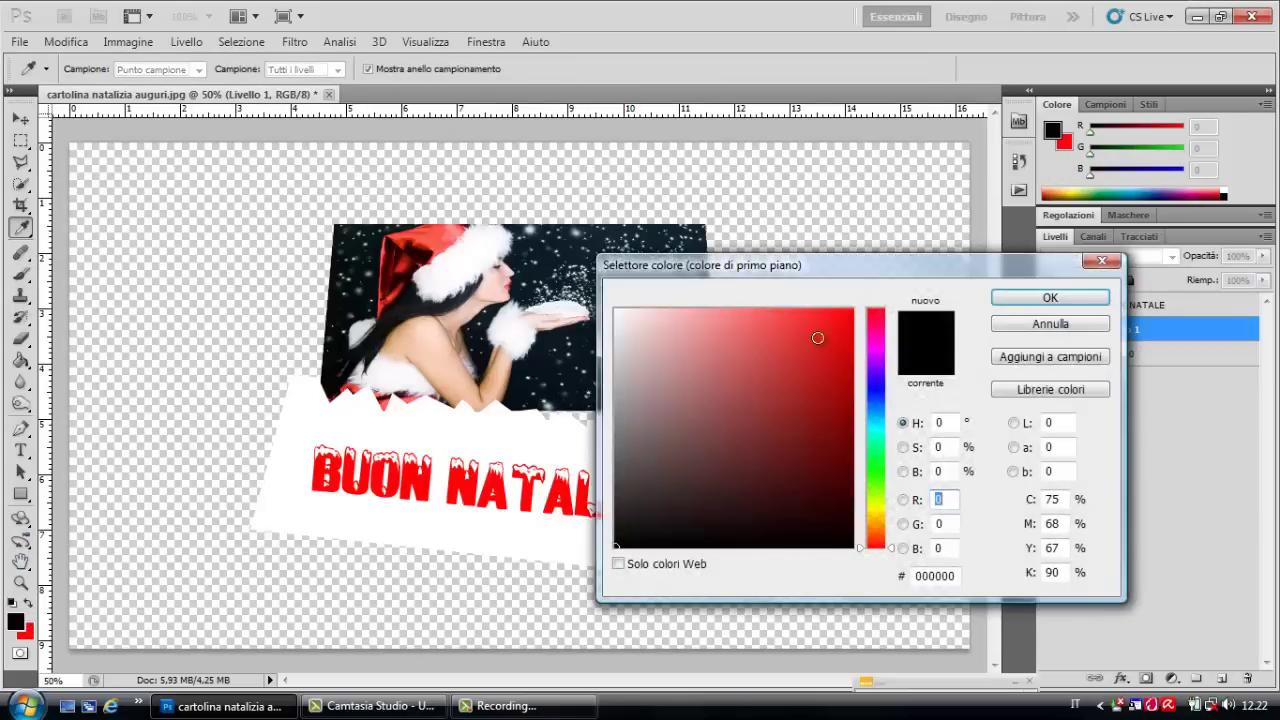
pyautogui.click(874, 472)
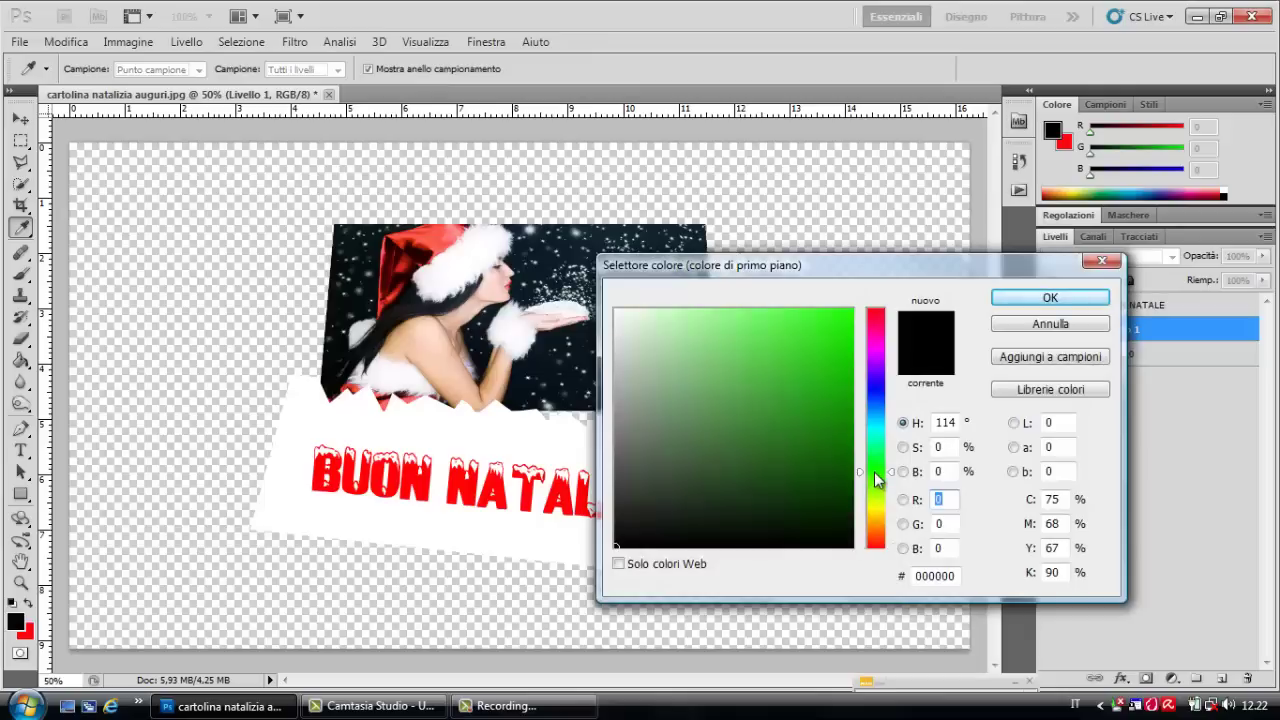
pyautogui.moveTo(874, 472); pyautogui.dragTo(879, 483)
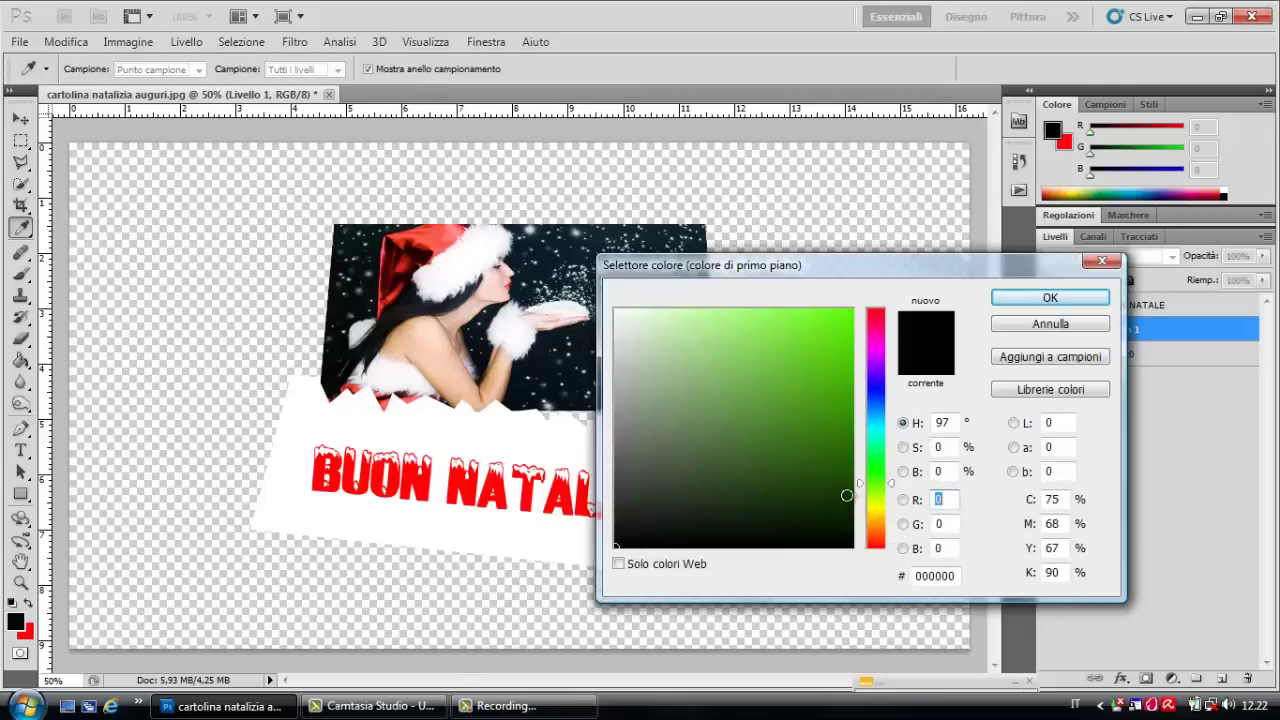
pyautogui.click(846, 495)
pyautogui.click(1050, 297)
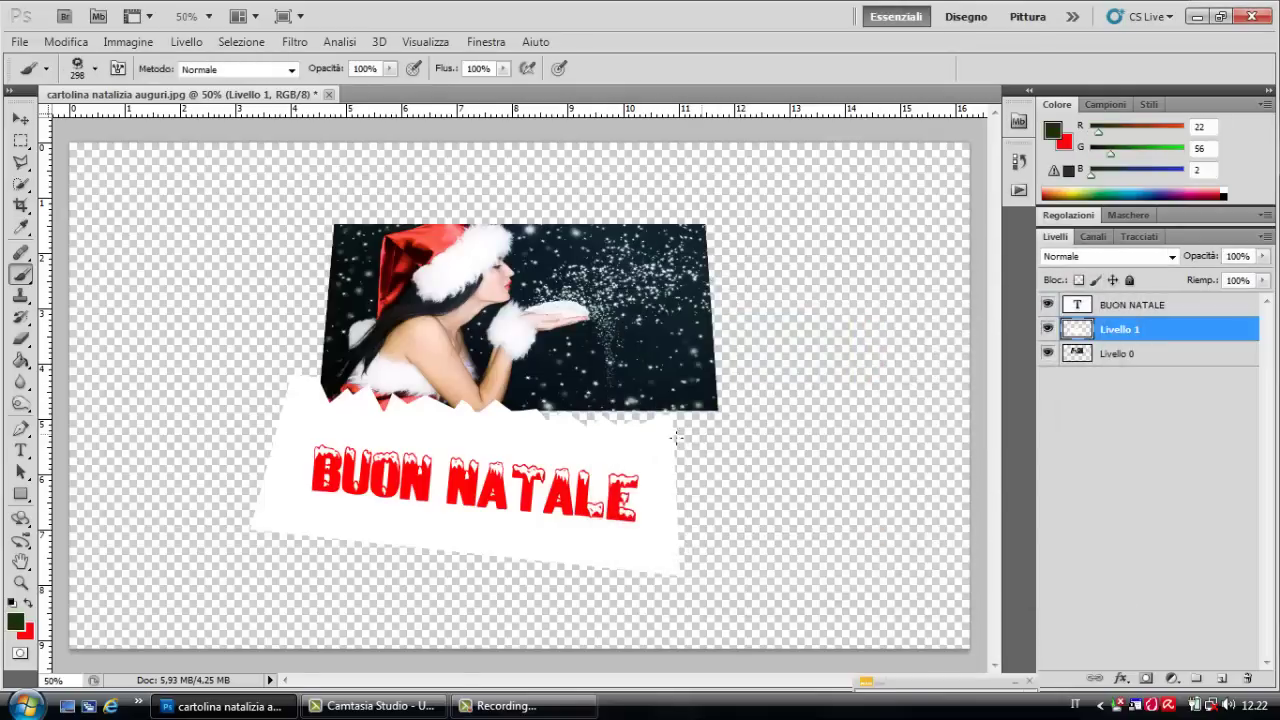
# Step: Stamp the wreath brush at 160 px on Livello 1 above the final E
pyautogui.click(94, 72)
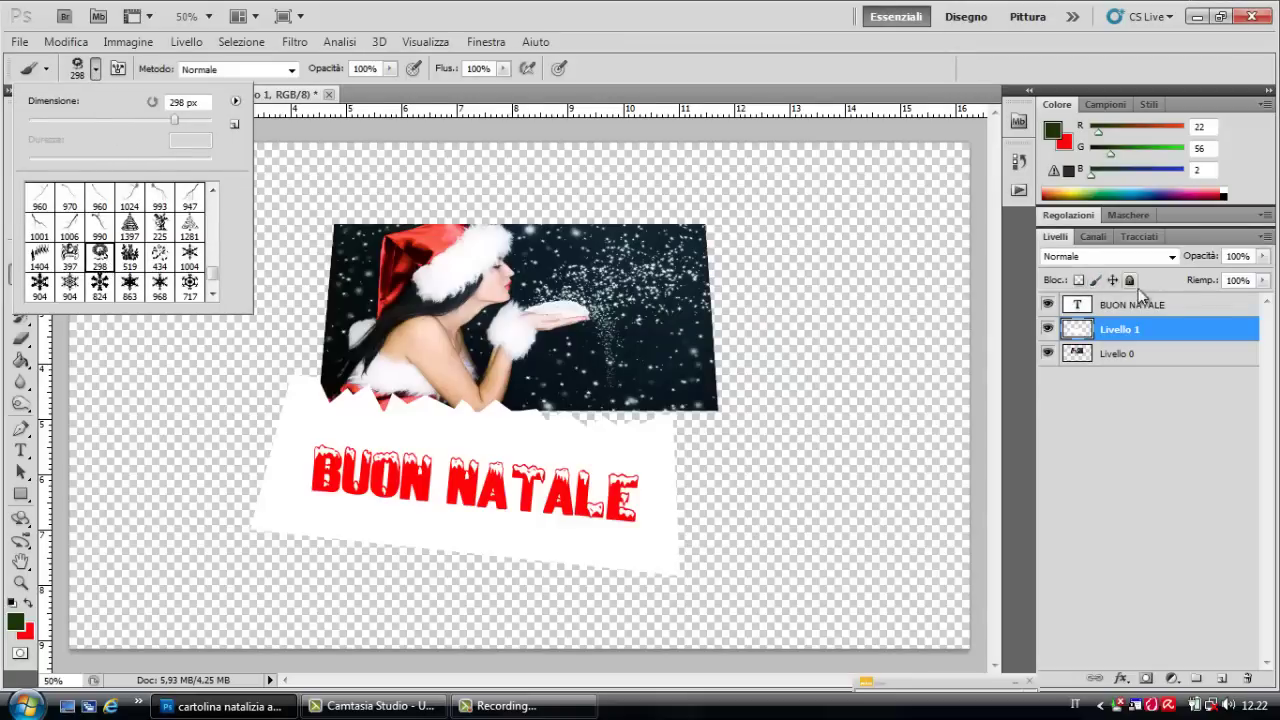
pyautogui.click(638, 450)
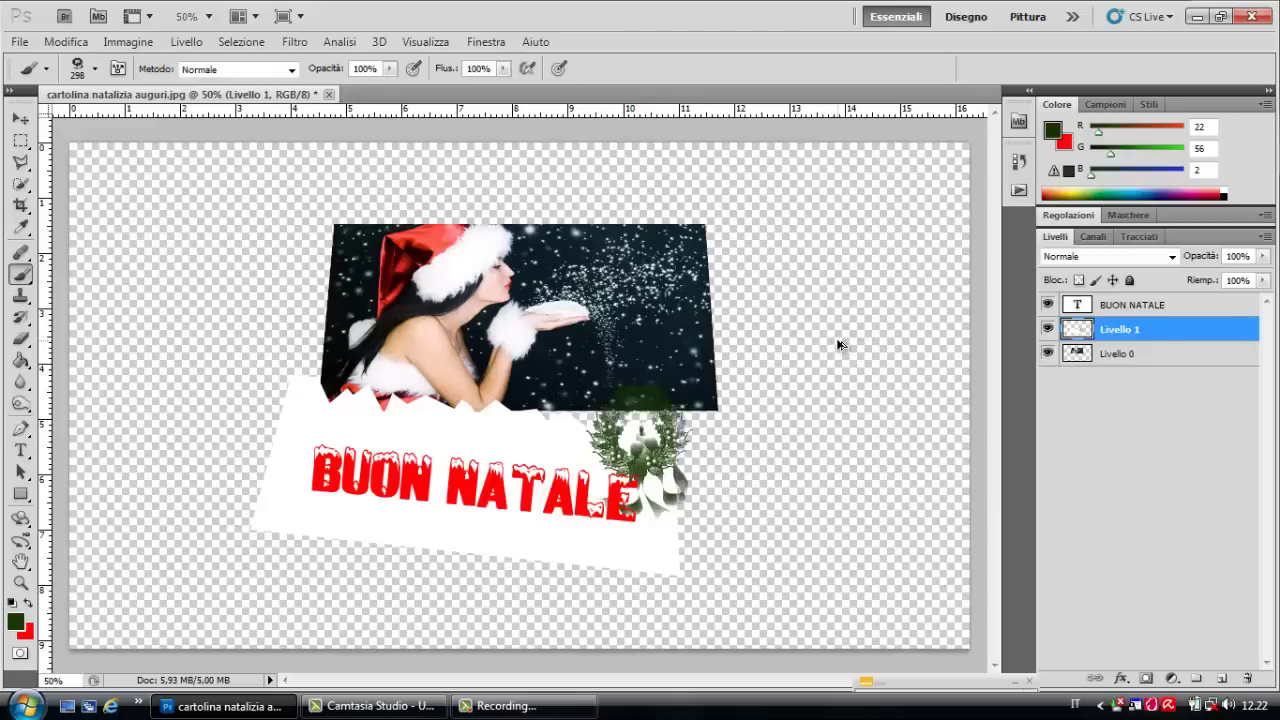
pyautogui.hotkey('ctrl', 'z')
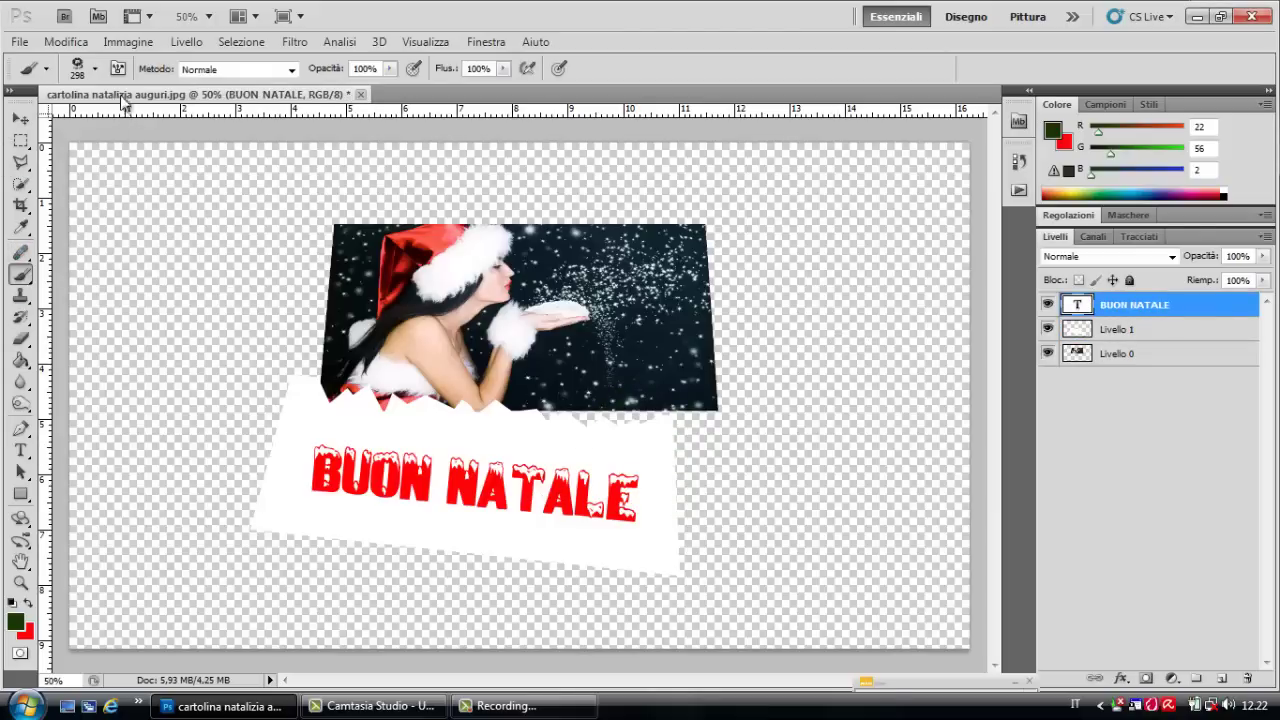
pyautogui.click(80, 69)
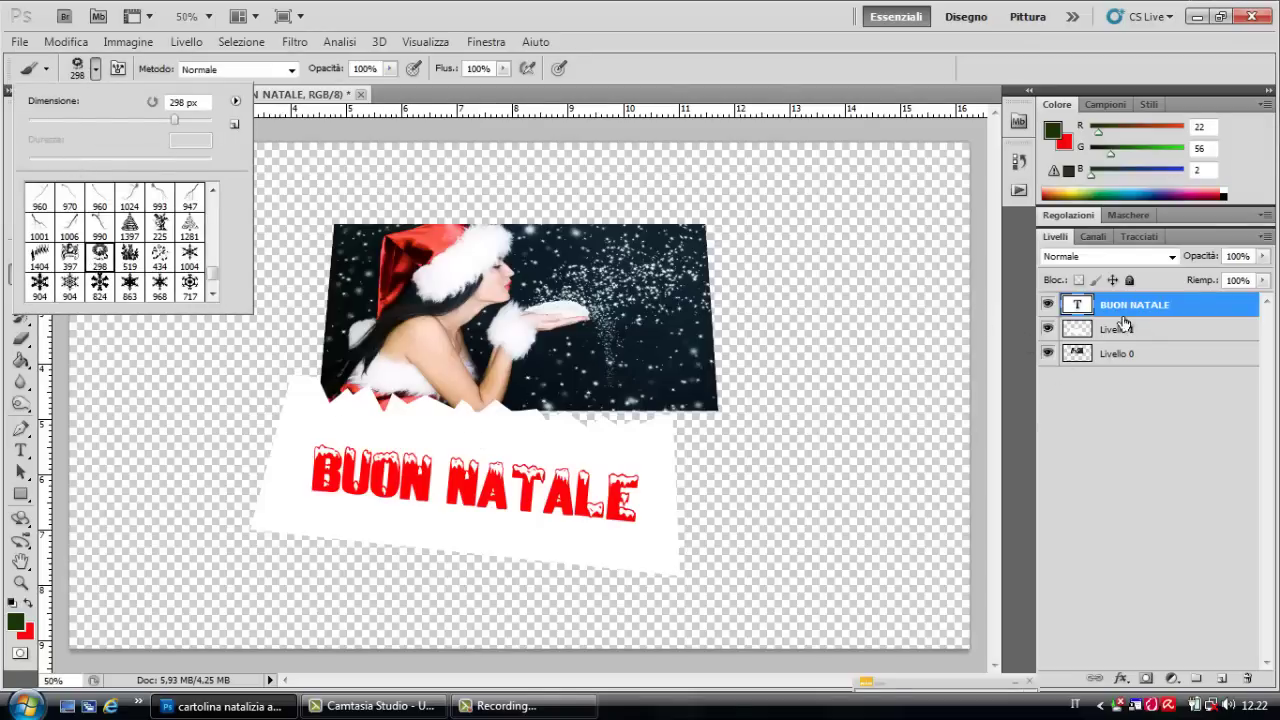
pyautogui.click(1150, 338)
pyautogui.click(1150, 338)
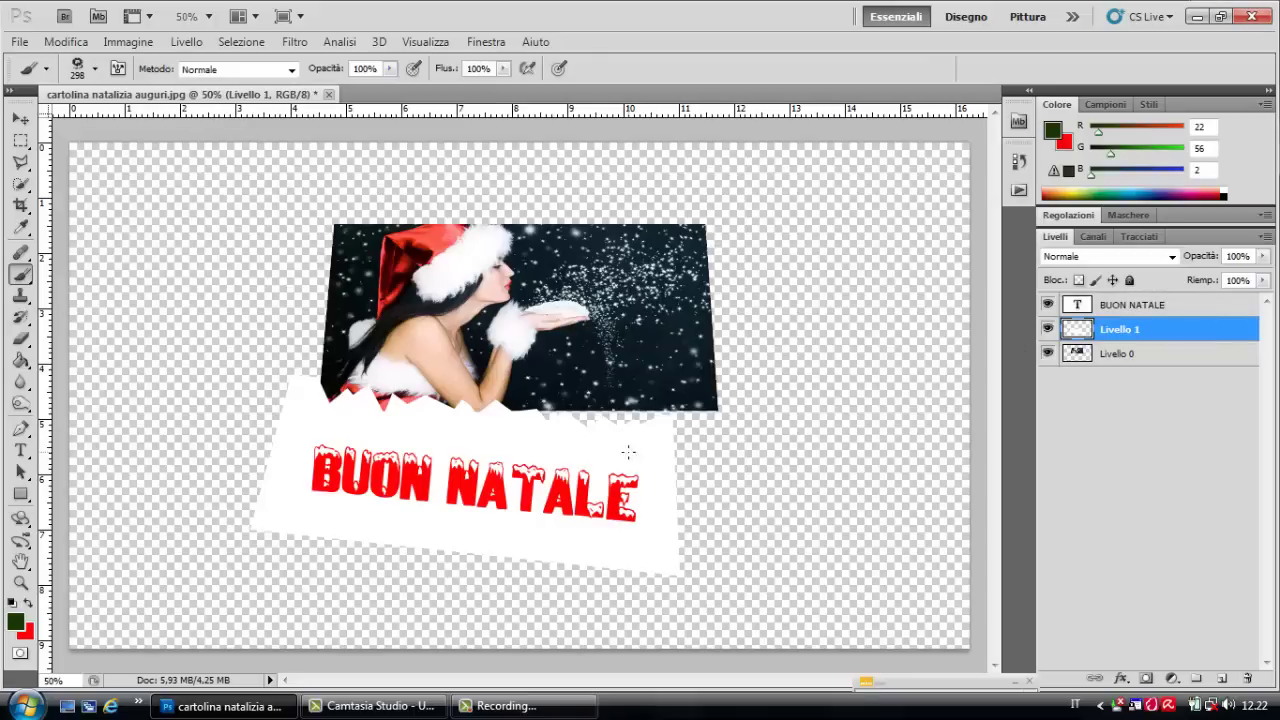
pyautogui.click(93, 69)
pyautogui.click(147, 119)
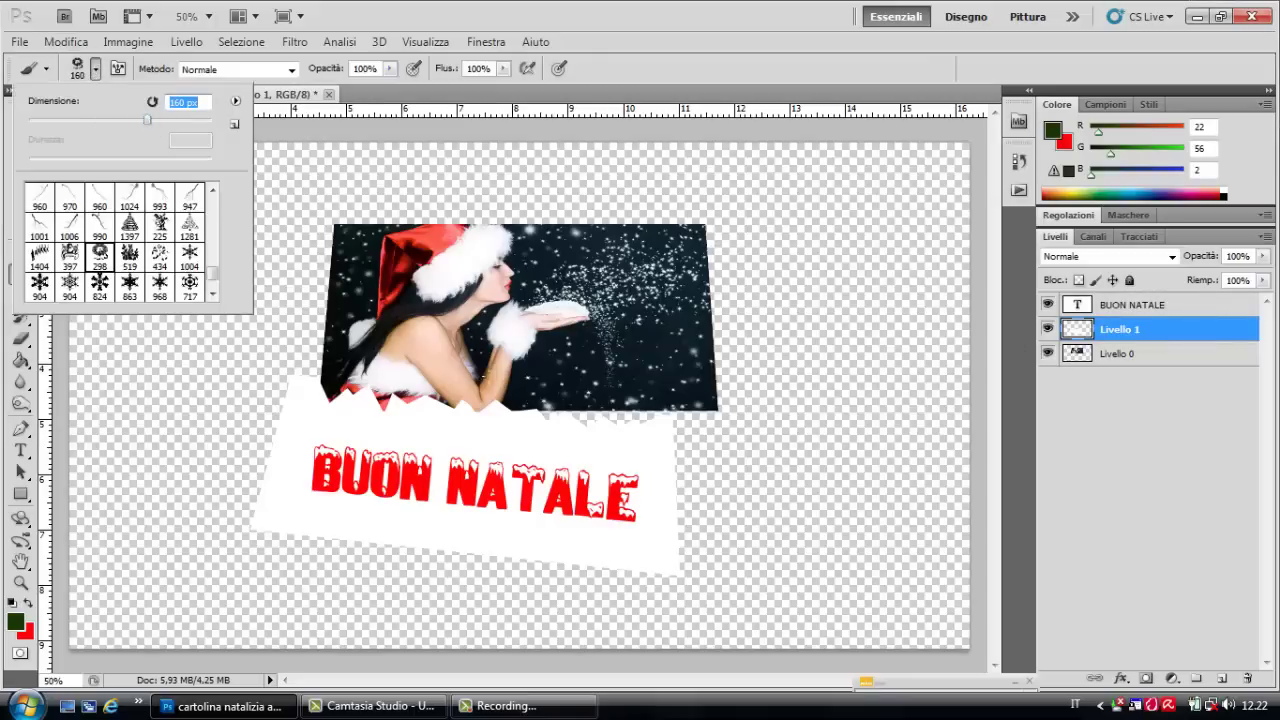
pyautogui.click(621, 461)
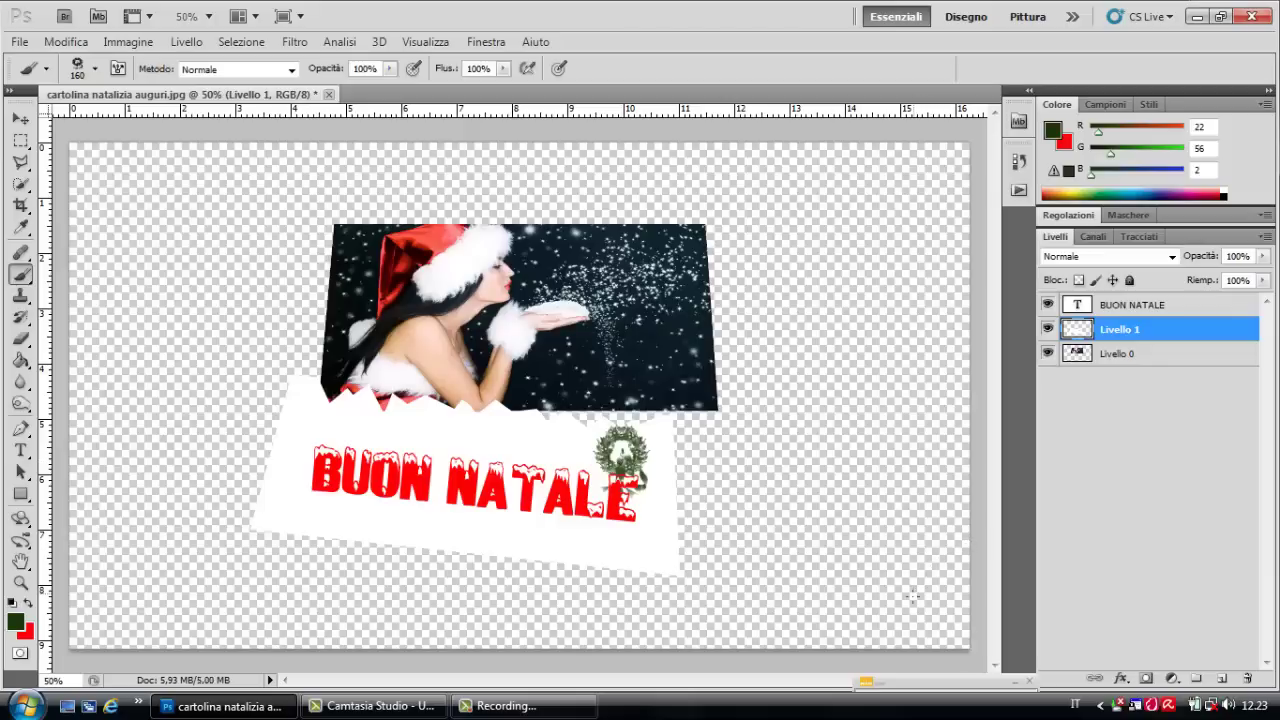
# Step: Nudge the wreath slightly left and reselect the BUON NATALE text layer
pyautogui.click(20, 119)
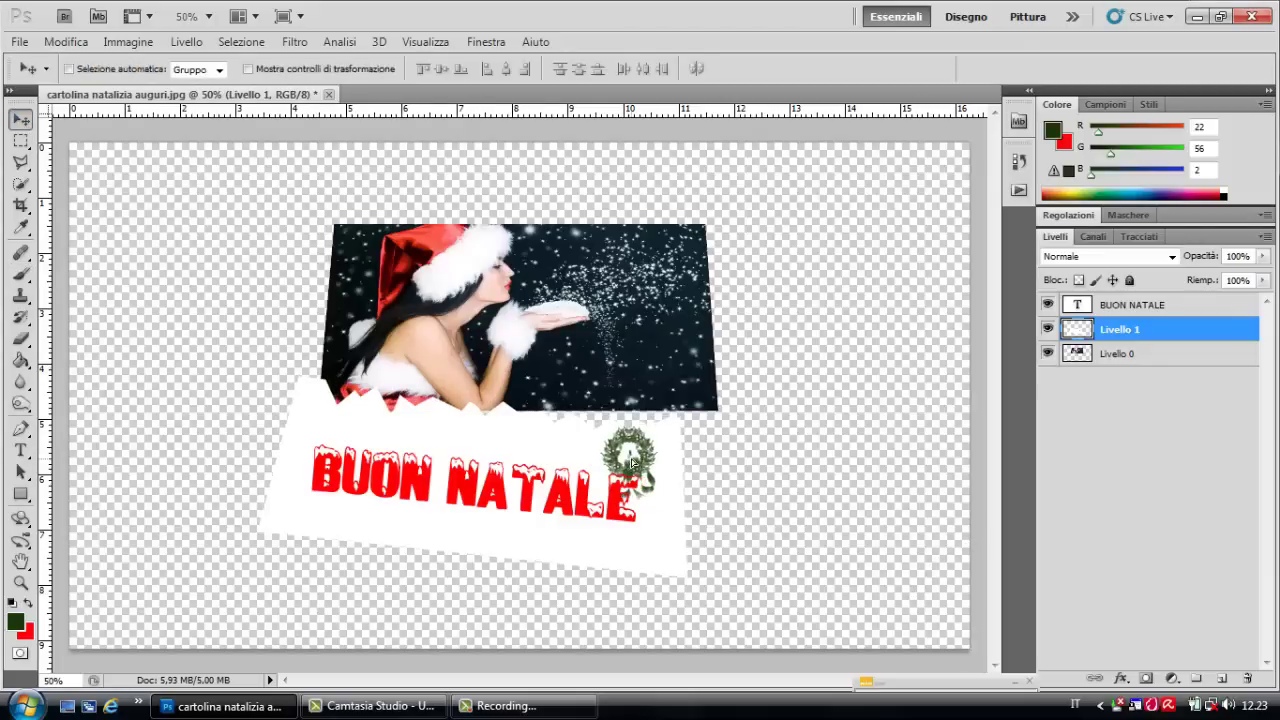
pyautogui.moveTo(629, 462); pyautogui.dragTo(618, 462)
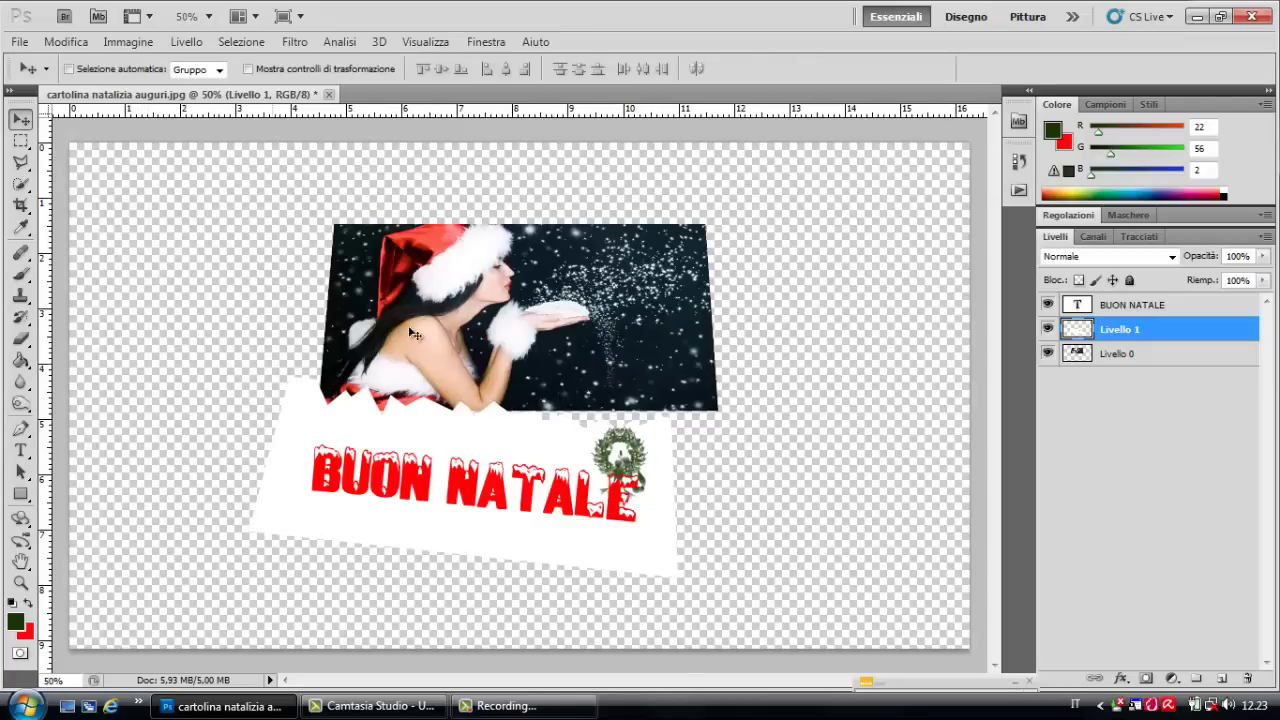
pyautogui.click(1125, 305)
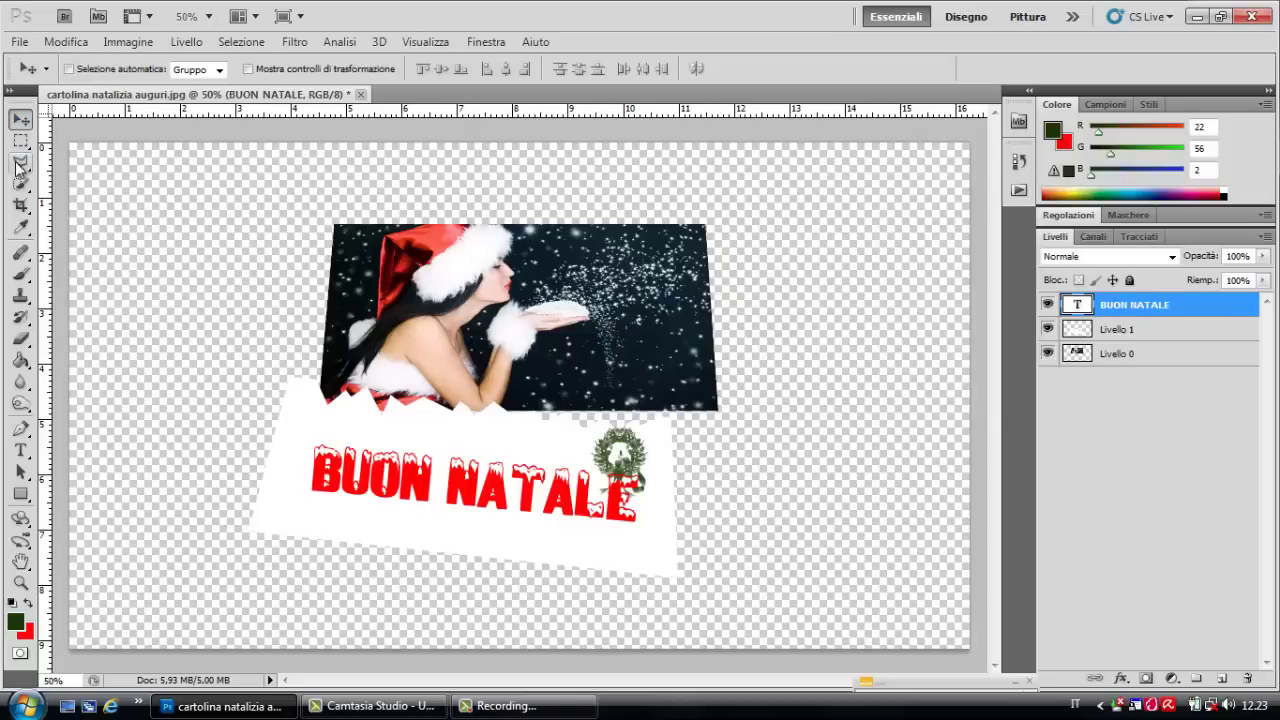
# Step: Add a new empty layer and open the Texture legno.jpg wood image
pyautogui.click(1221, 679)
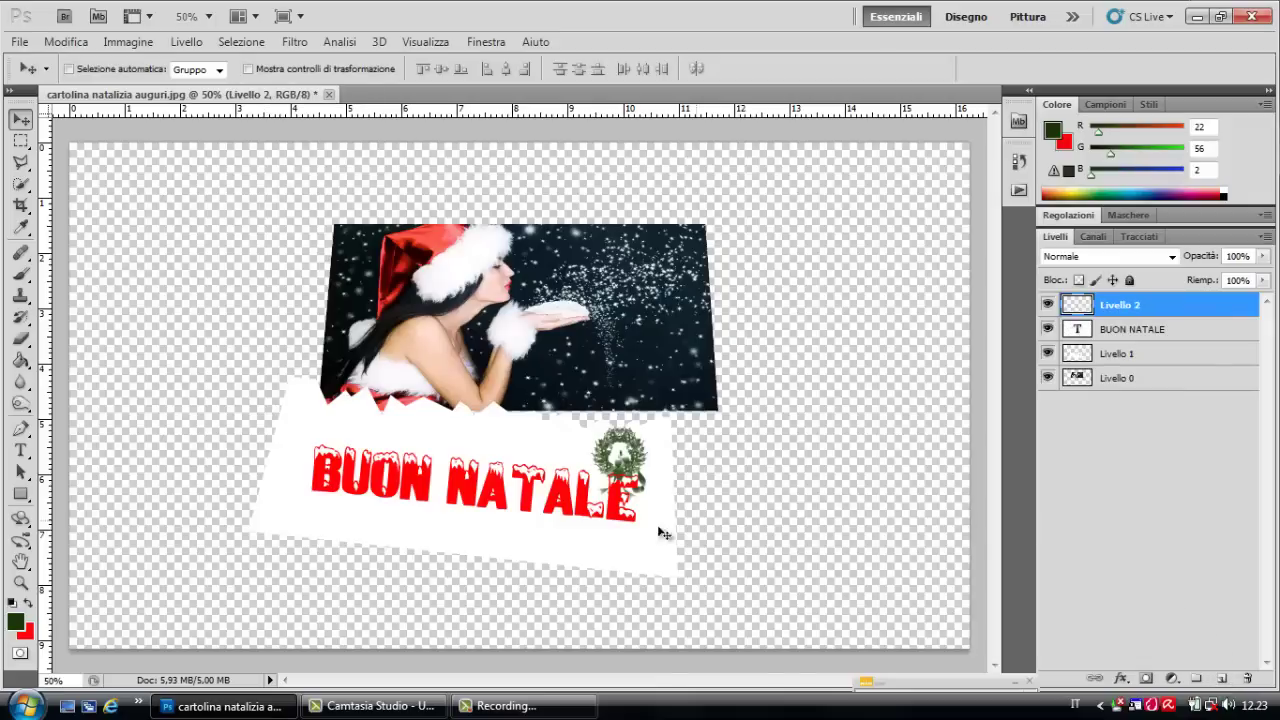
pyautogui.click(19, 41)
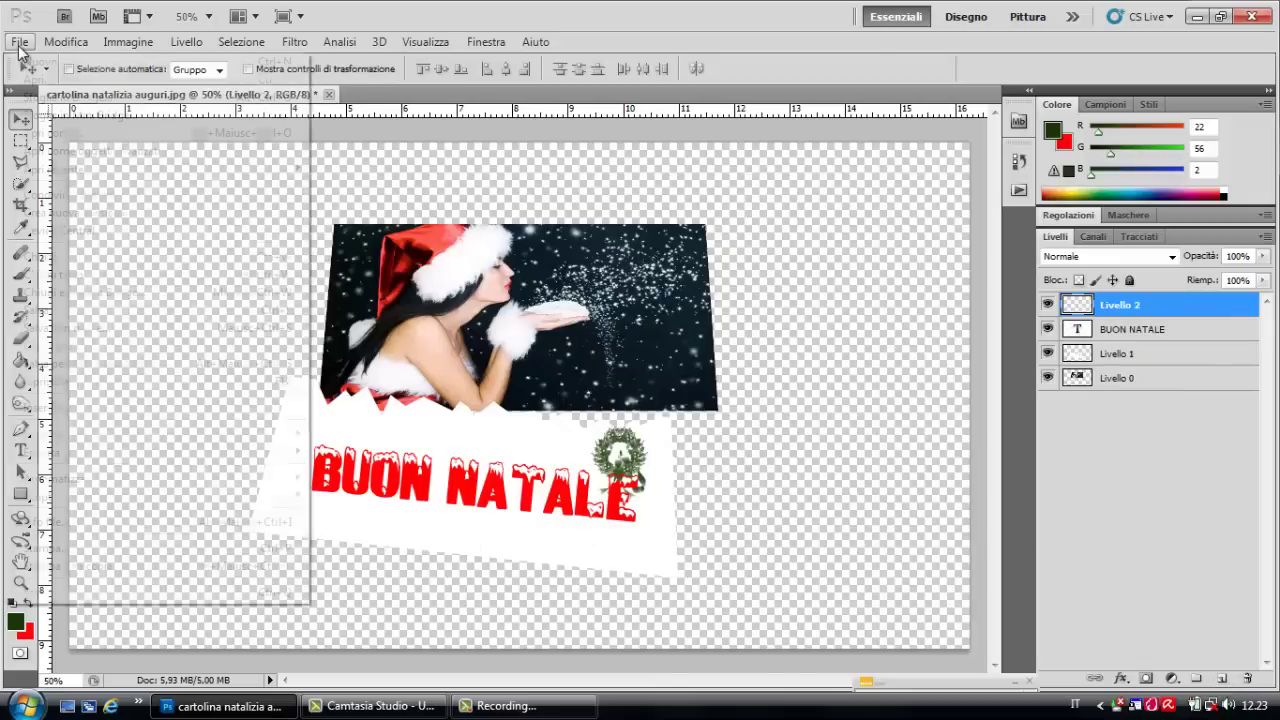
pyautogui.click(31, 81)
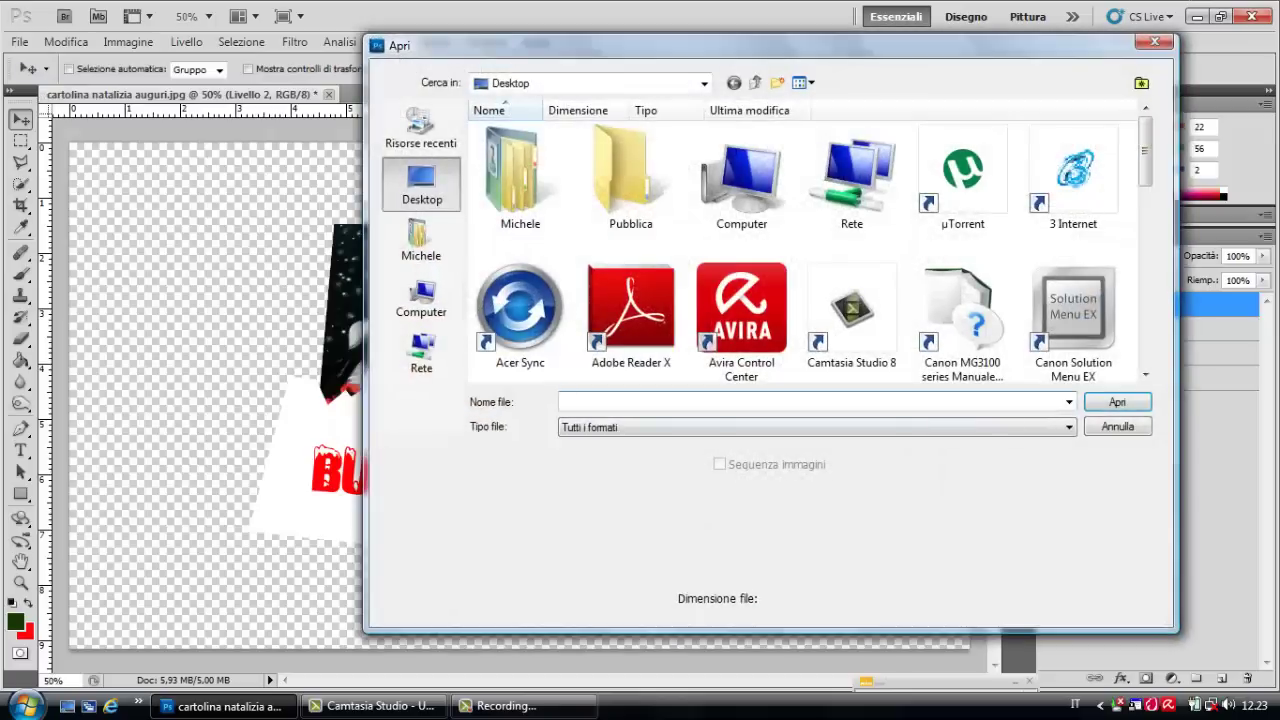
pyautogui.moveTo(1147, 167); pyautogui.dragTo(1185, 338)
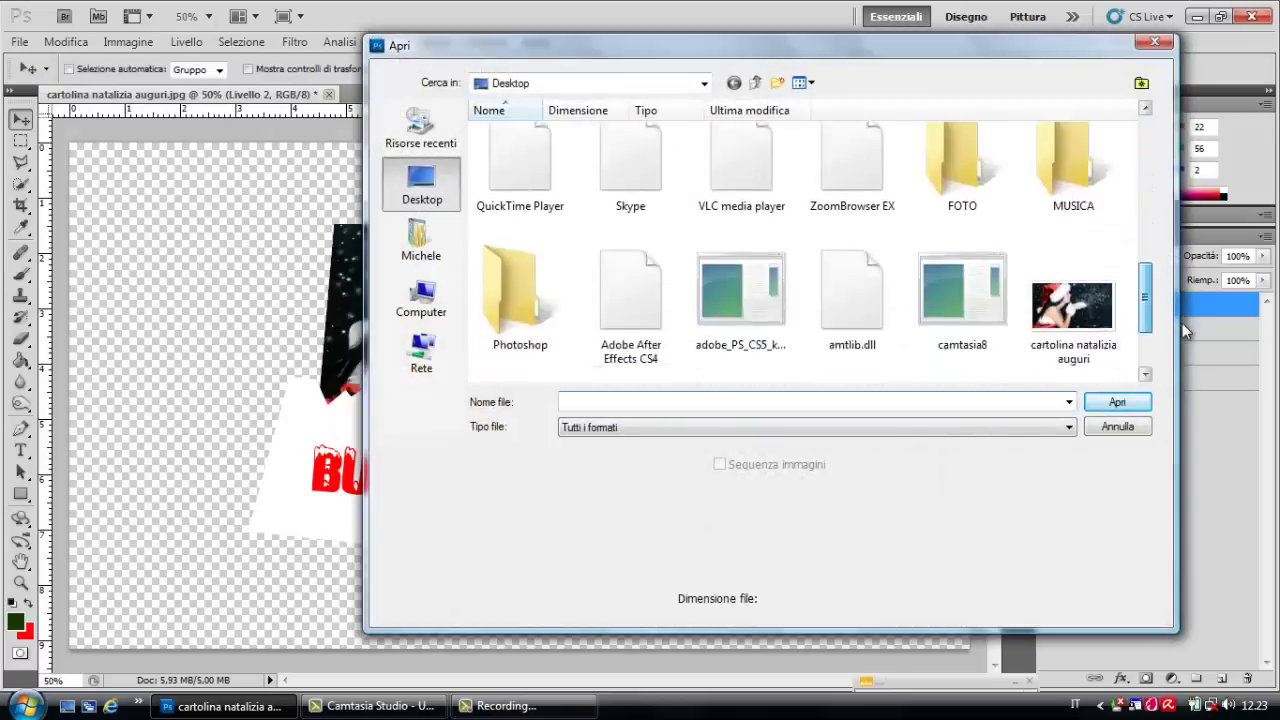
pyautogui.doubleClick(1095, 340)
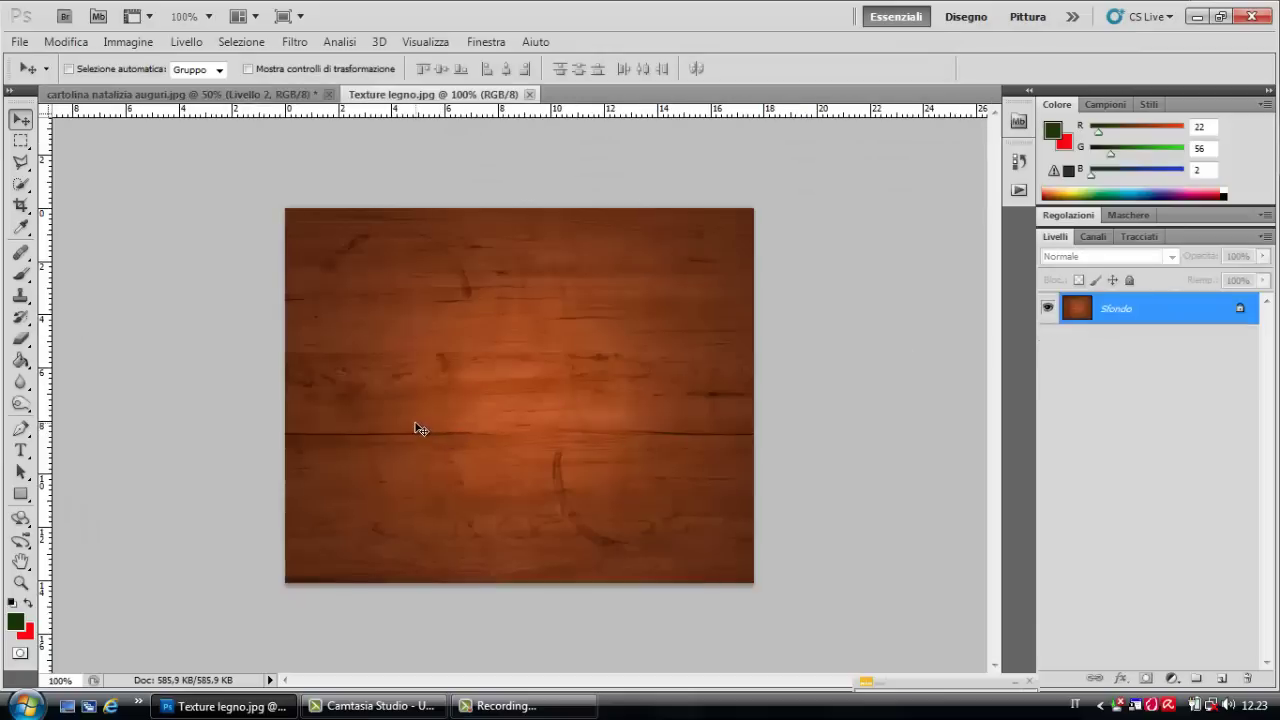
# Step: Duplicate the wood layer and drag the copy into the card document
pyautogui.hotkey('ctrl', 'j')
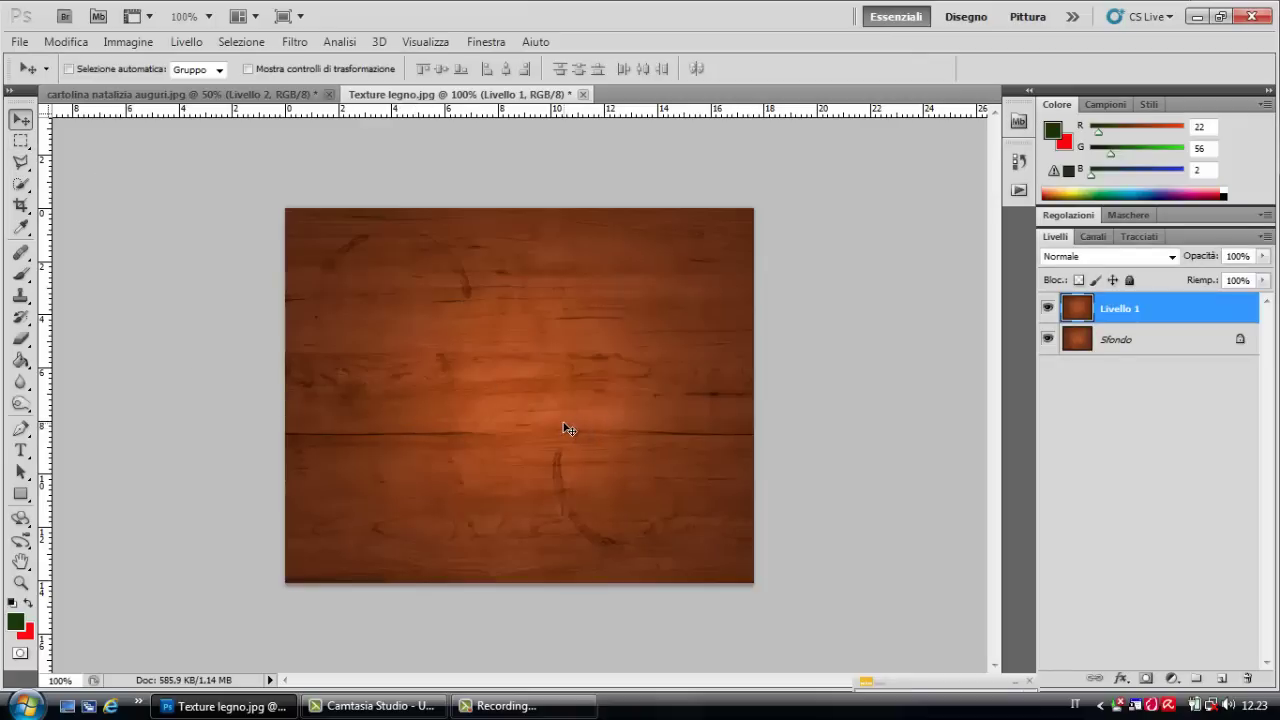
pyautogui.moveTo(567, 428); pyautogui.dragTo(241, 96)
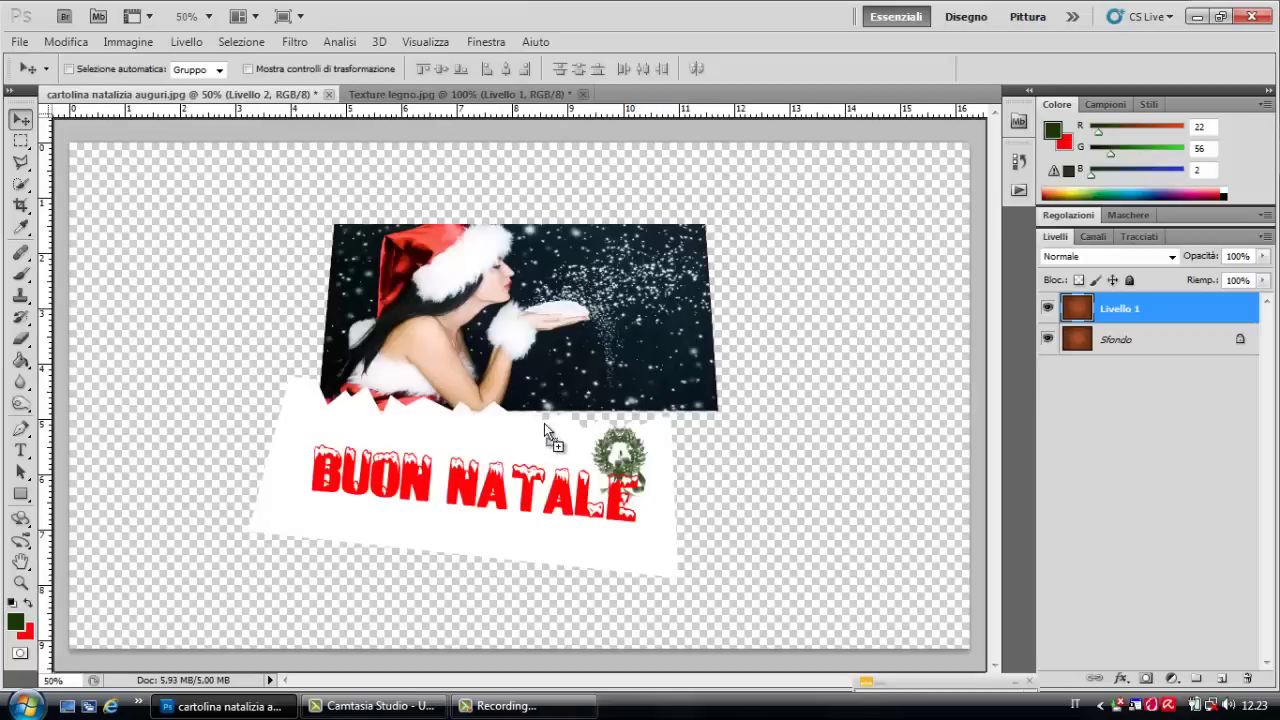
pyautogui.moveTo(241, 96); pyautogui.dragTo(555, 437)
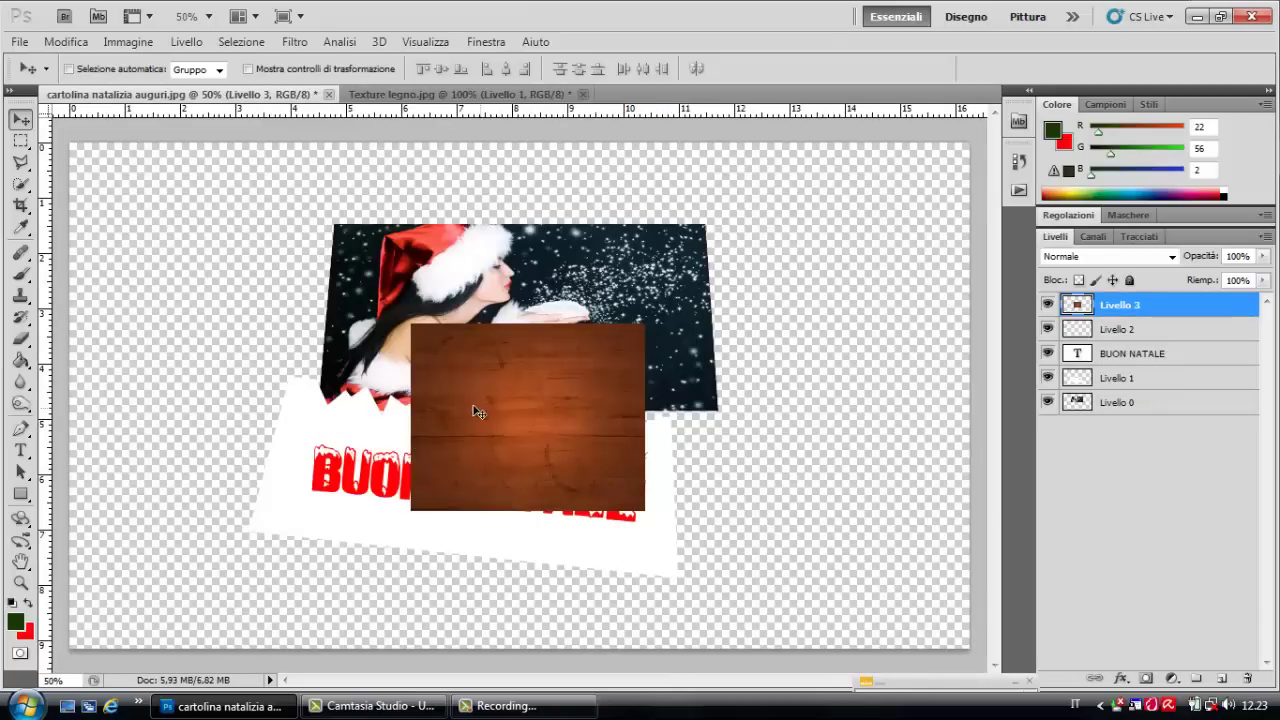
# Step: Scale Livello 3's wood to fill the canvas and move it to the bottom layer
pyautogui.click(85, 42)
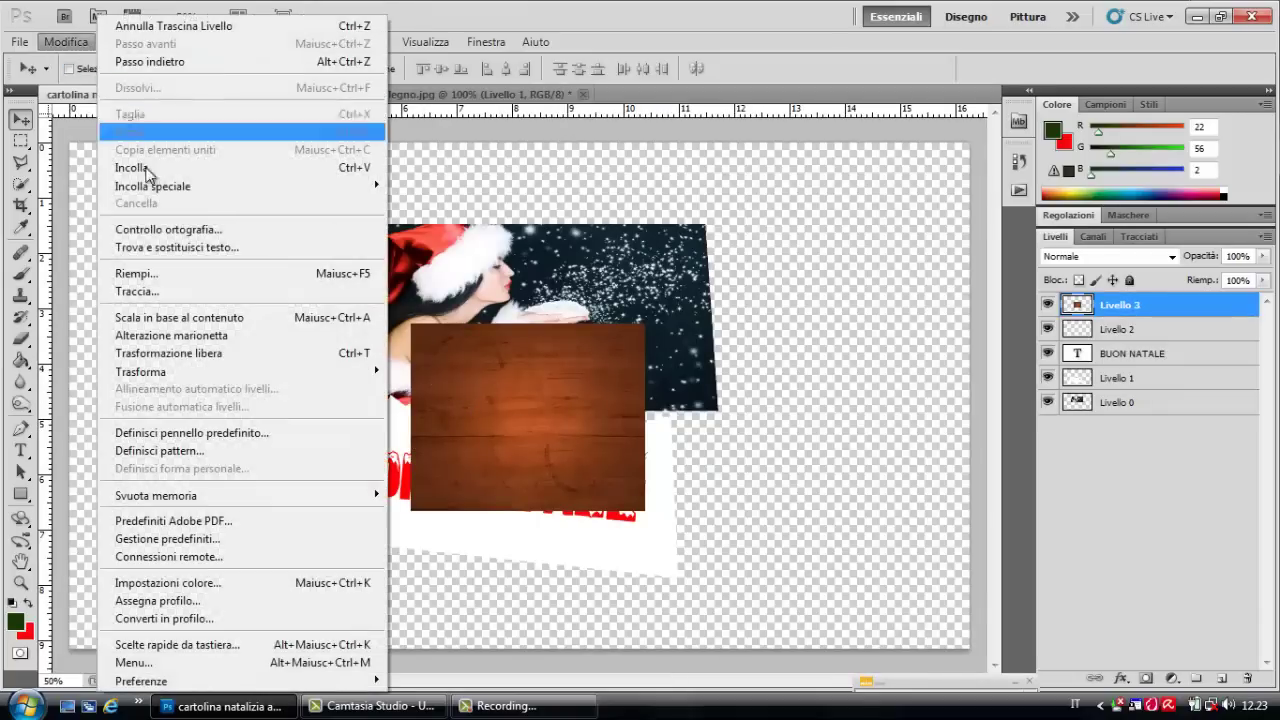
pyautogui.moveTo(140, 371)
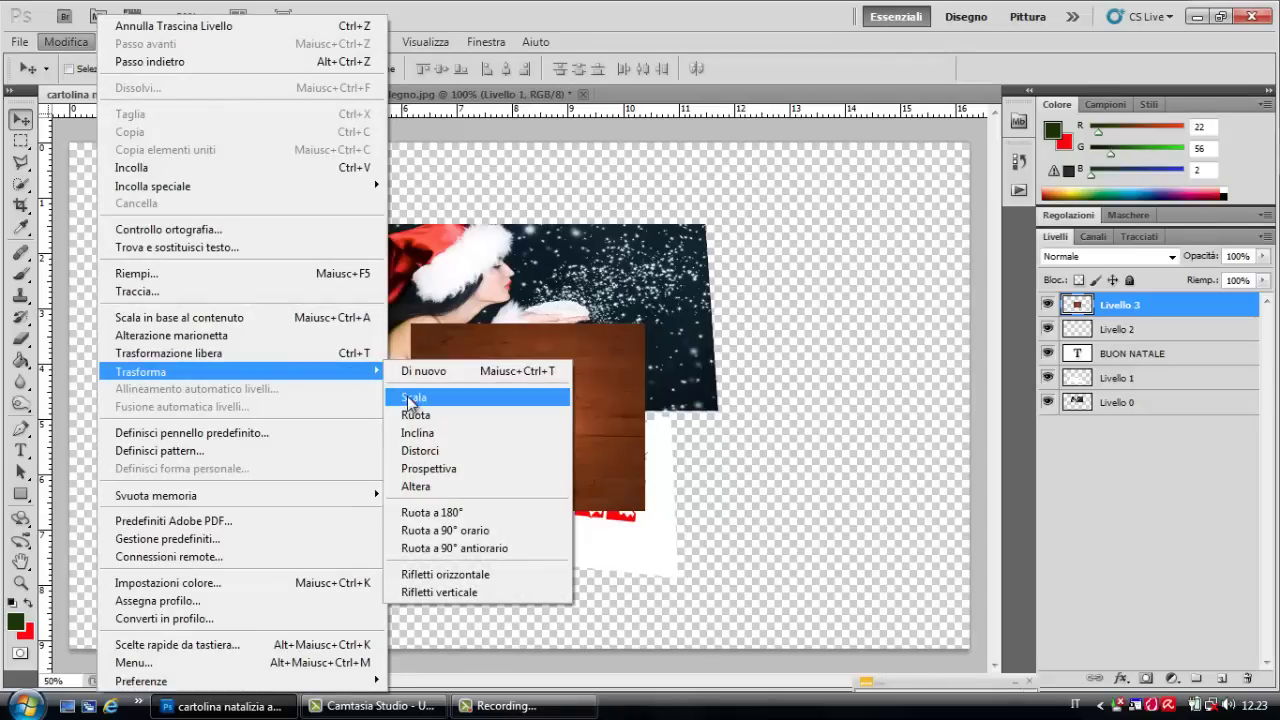
pyautogui.click(410, 399)
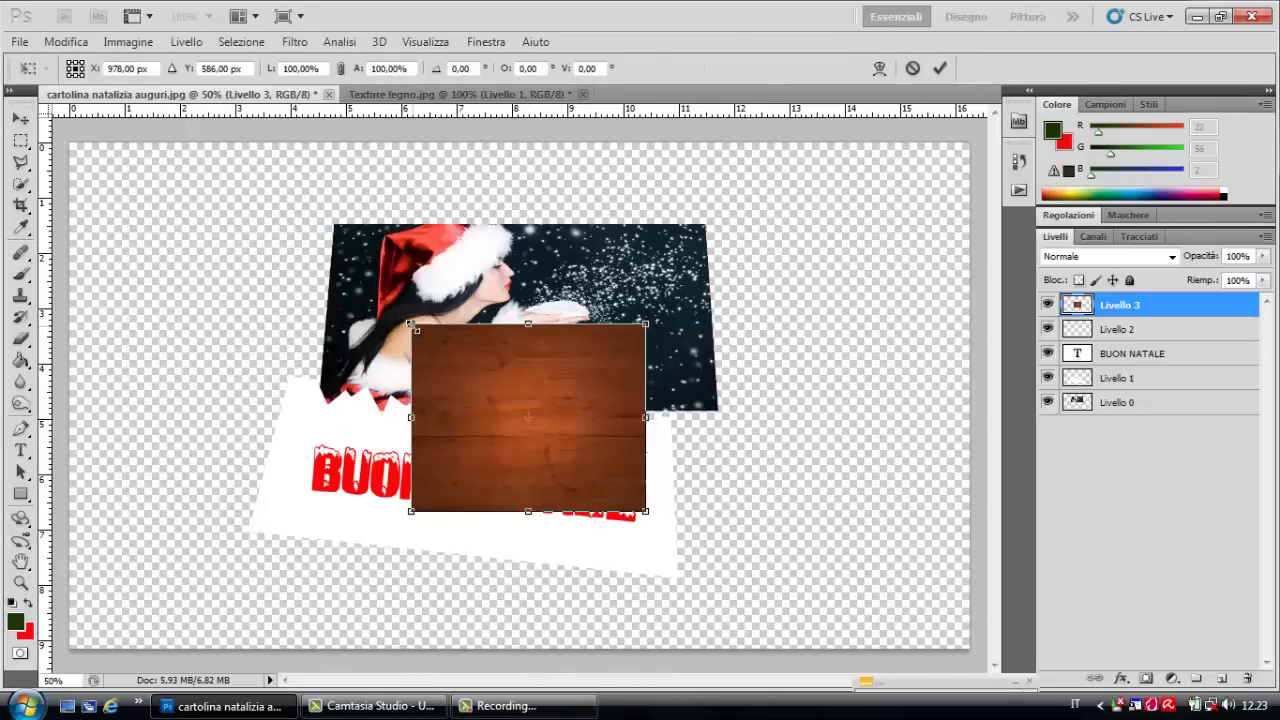
pyautogui.moveTo(411, 323); pyautogui.dragTo(107, 80)
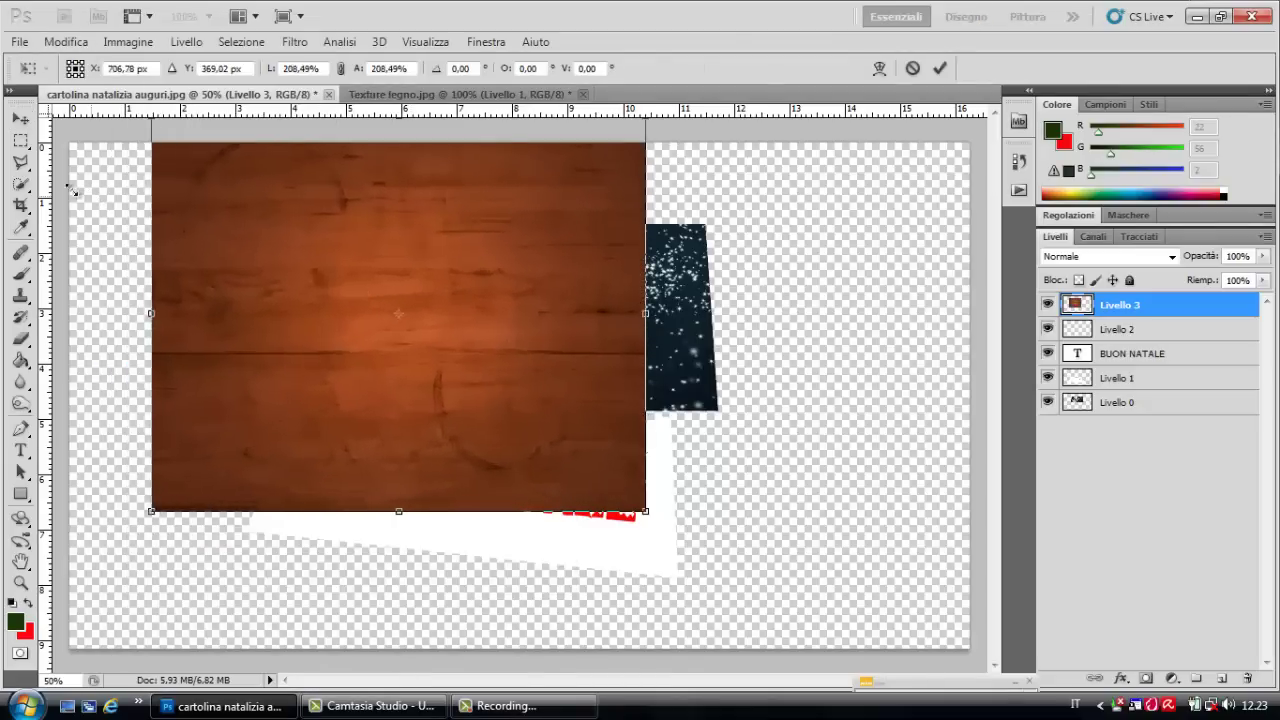
pyautogui.moveTo(2, 183); pyautogui.dragTo(2, 186)
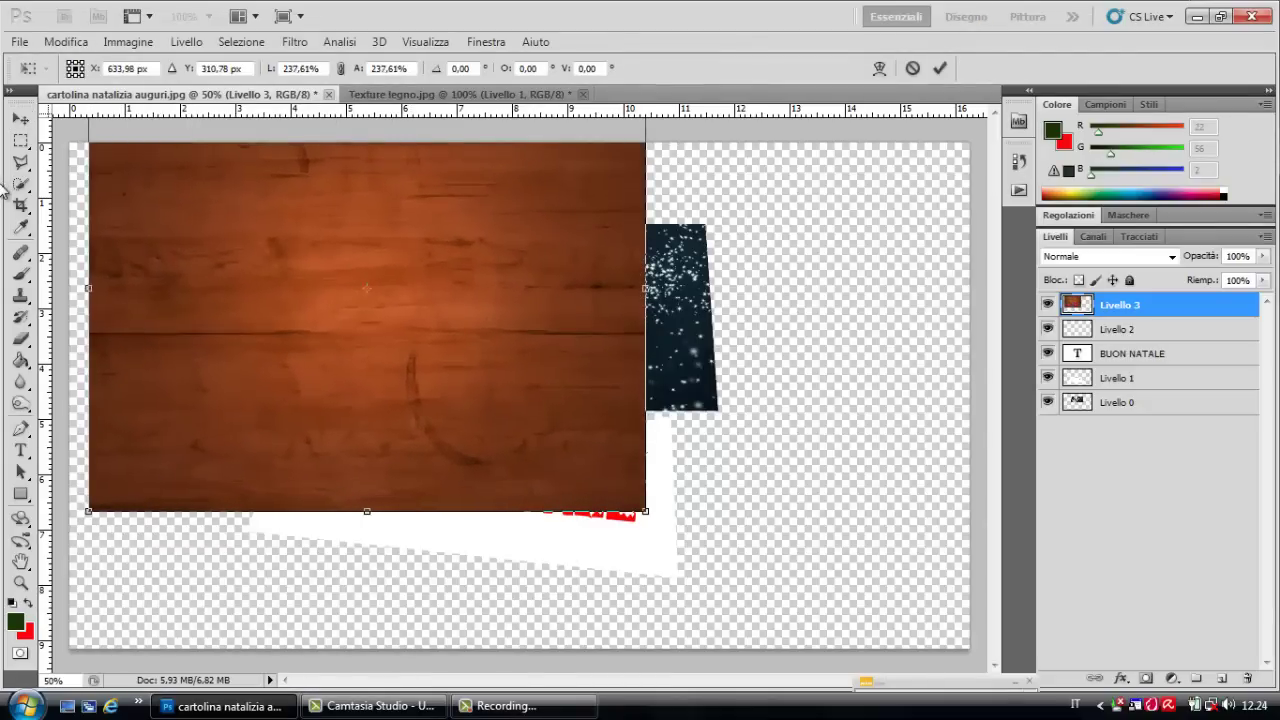
pyautogui.moveTo(645, 512); pyautogui.dragTo(1077, 714)
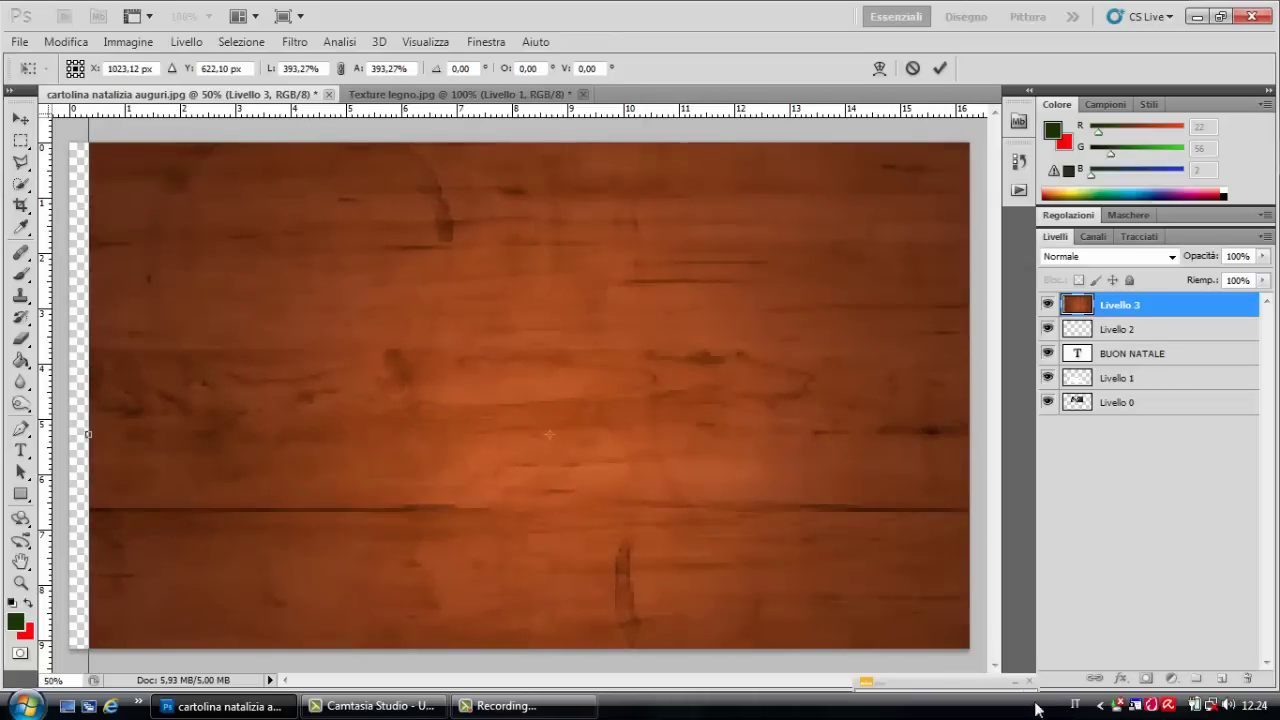
pyautogui.moveTo(568, 450); pyautogui.dragTo(551, 444)
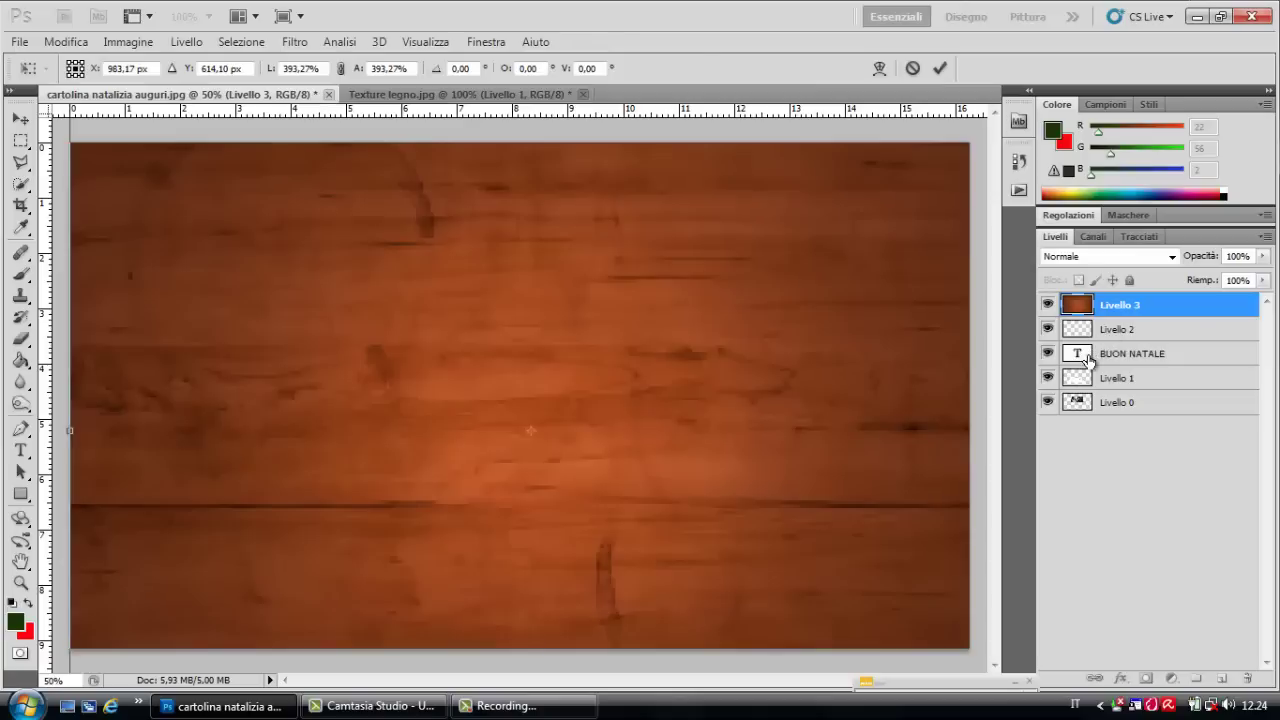
pyautogui.press('Return')
pyautogui.moveTo(1157, 310); pyautogui.dragTo(1173, 423)
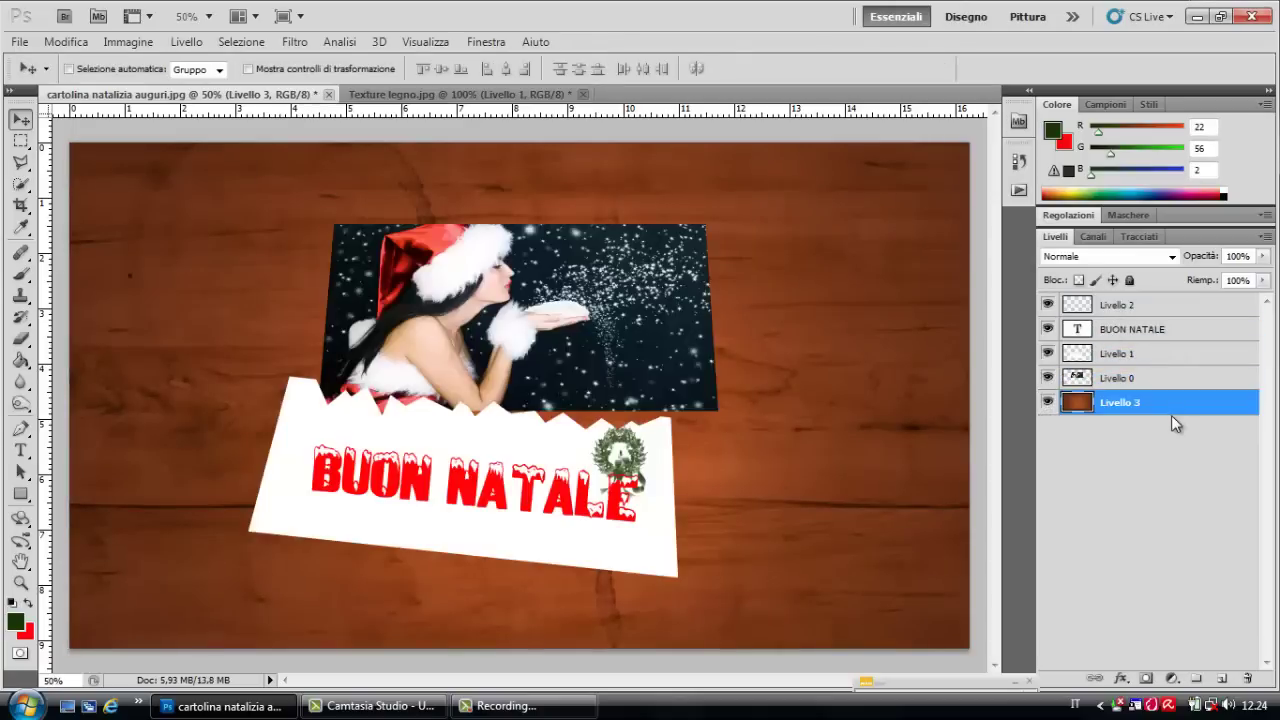